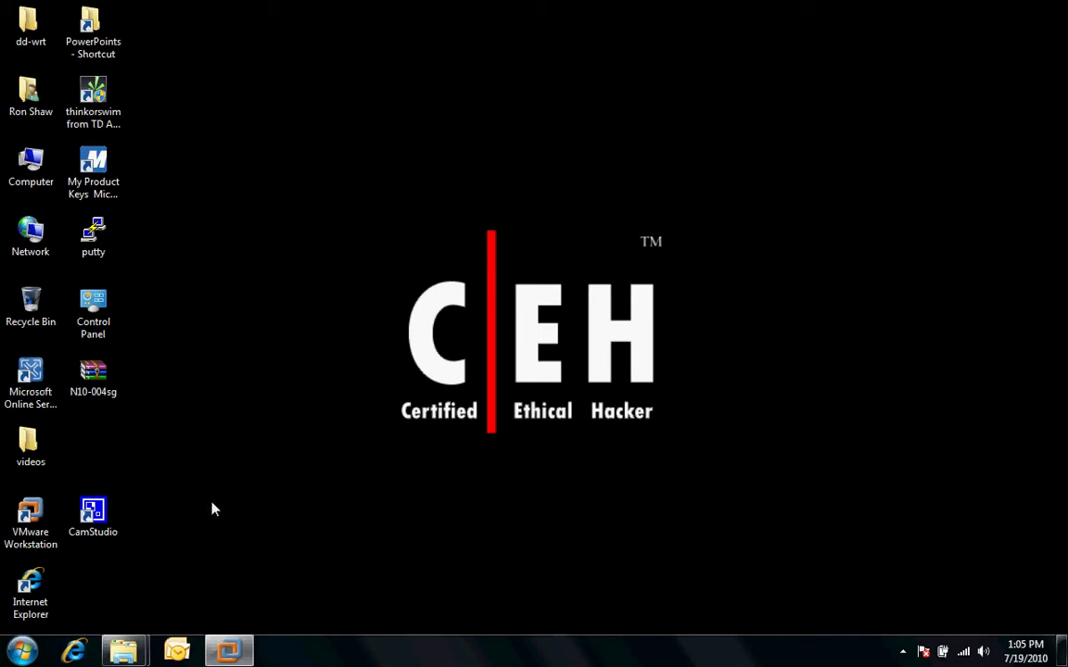
Launch Server Manager from the guest's Start menu and view the Roles page showing 0 of 17 installed
{"action": "left_click", "coordinate": [232, 652]}
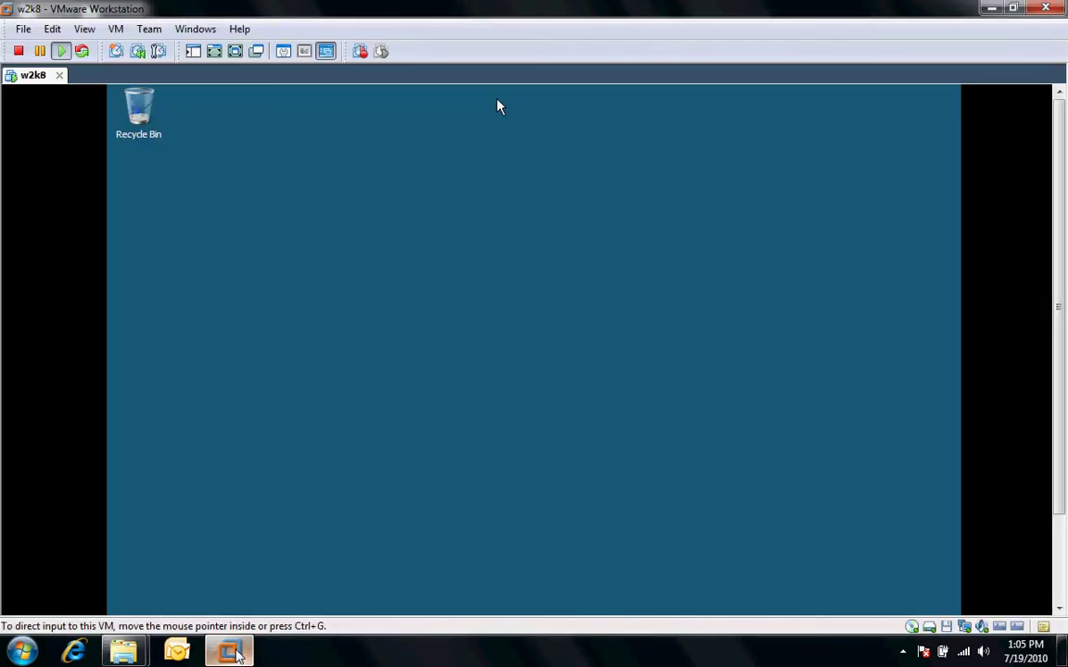
{"action": "left_click_drag", "start_coordinate": [1058, 393], "coordinate": [1027, 519]}
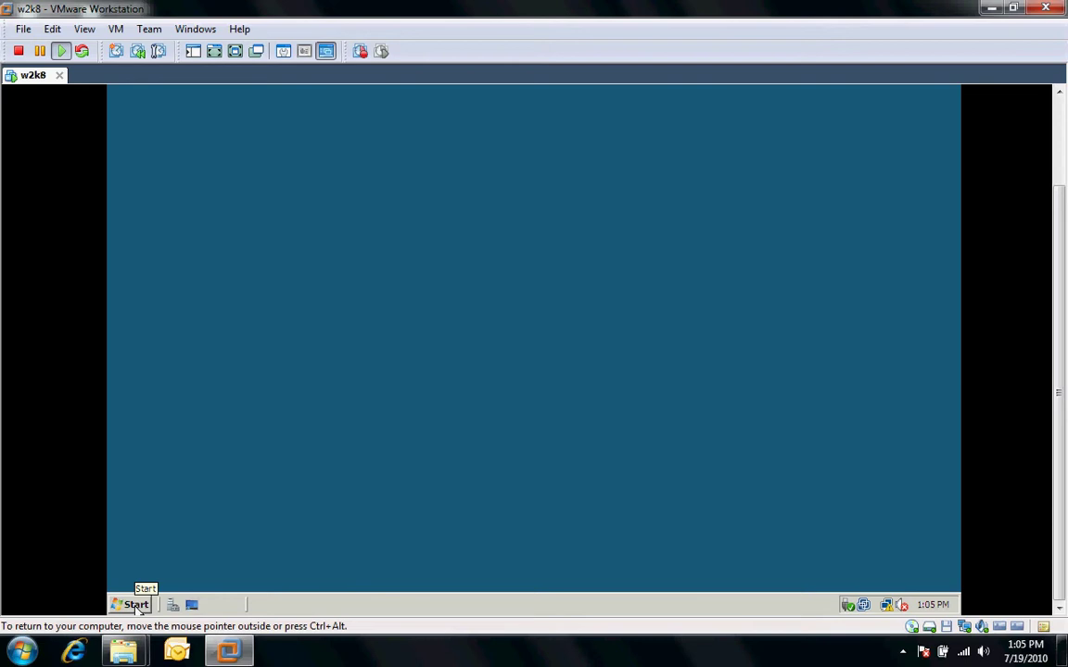
{"action": "left_click", "coordinate": [135, 606]}
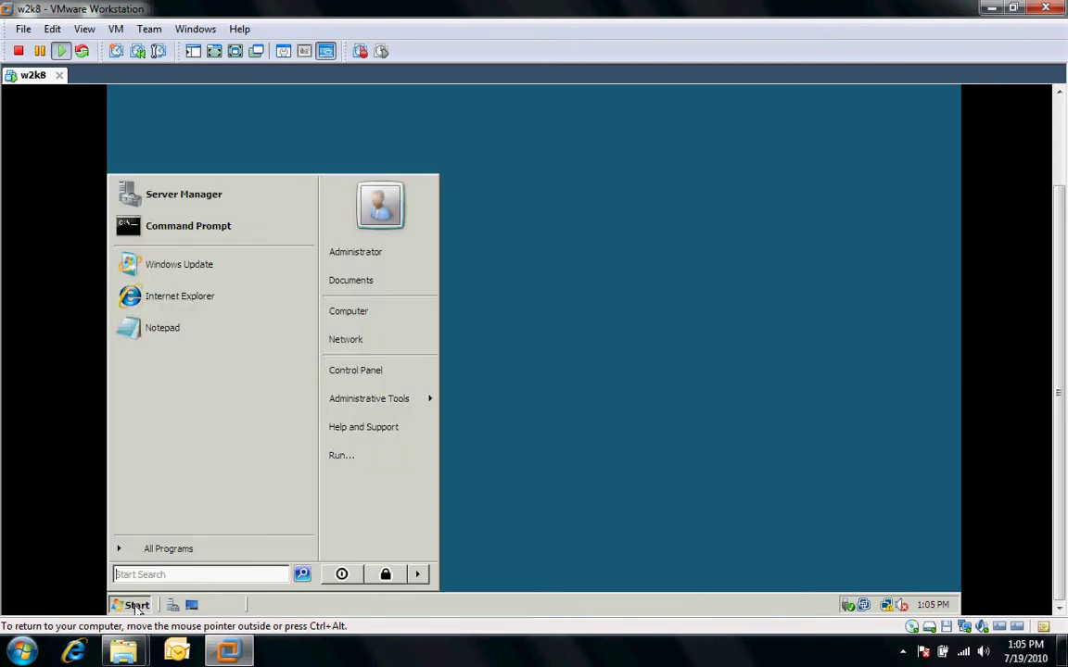
{"action": "left_click", "coordinate": [172, 199]}
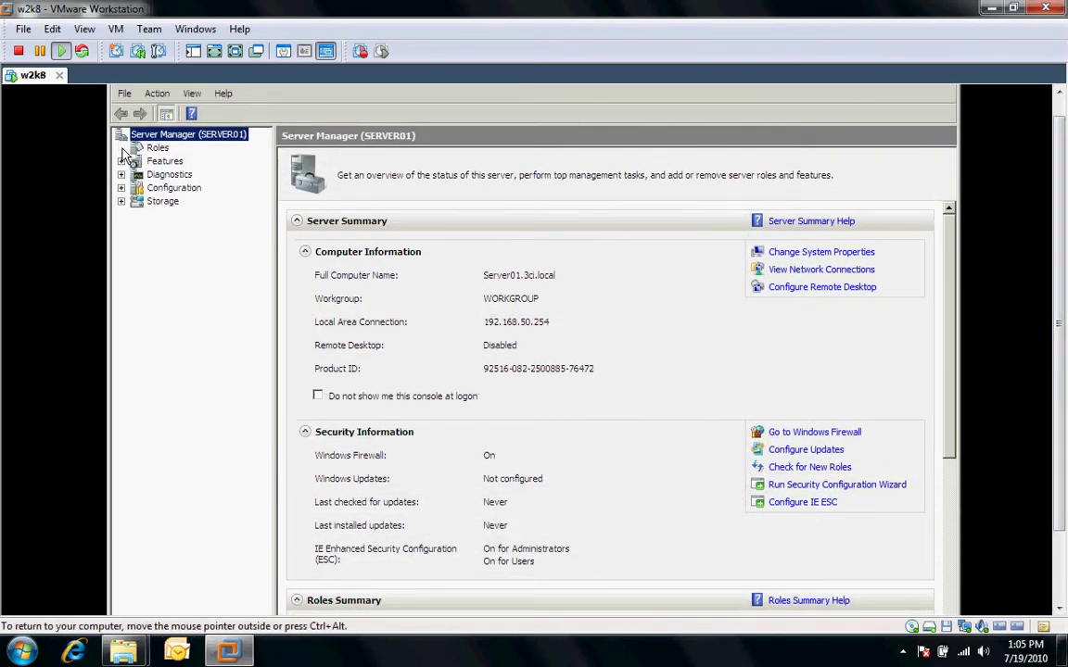
{"action": "left_click", "coordinate": [157, 147]}
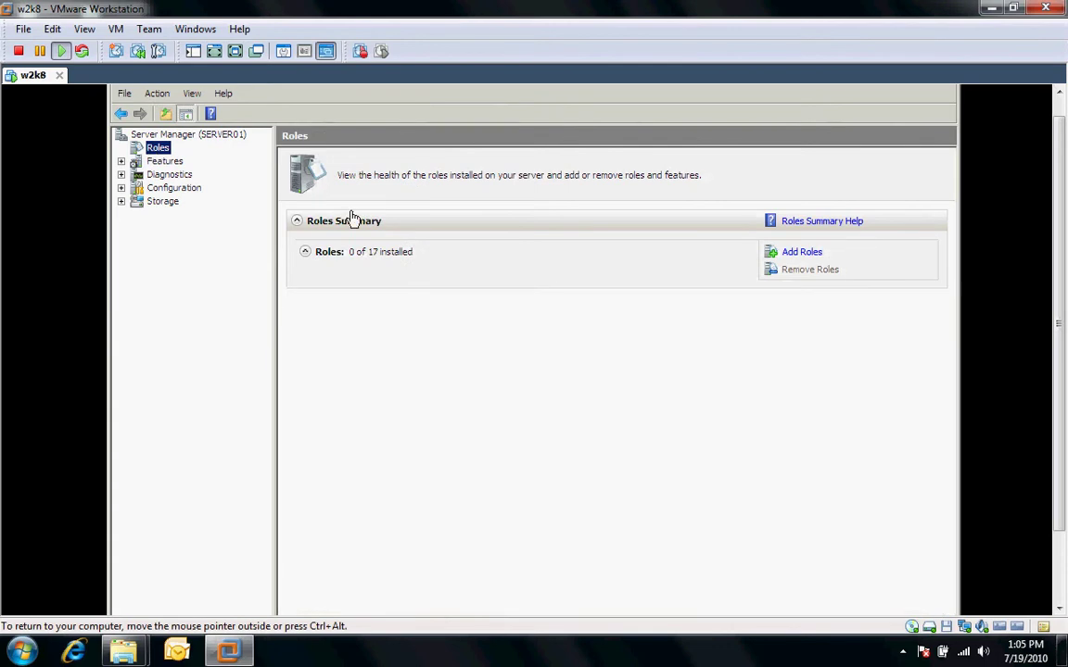
In the Add Roles Wizard, select Active Directory Domain Services and advance to the Confirmation page
{"action": "left_click", "coordinate": [799, 252]}
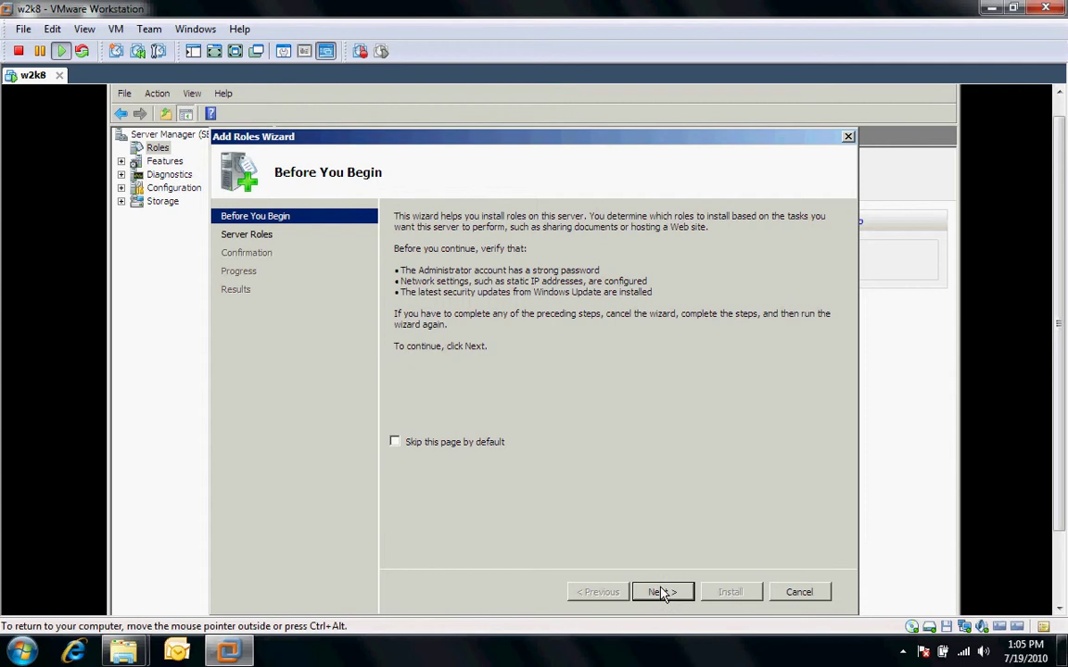
{"action": "left_click", "coordinate": [662, 592]}
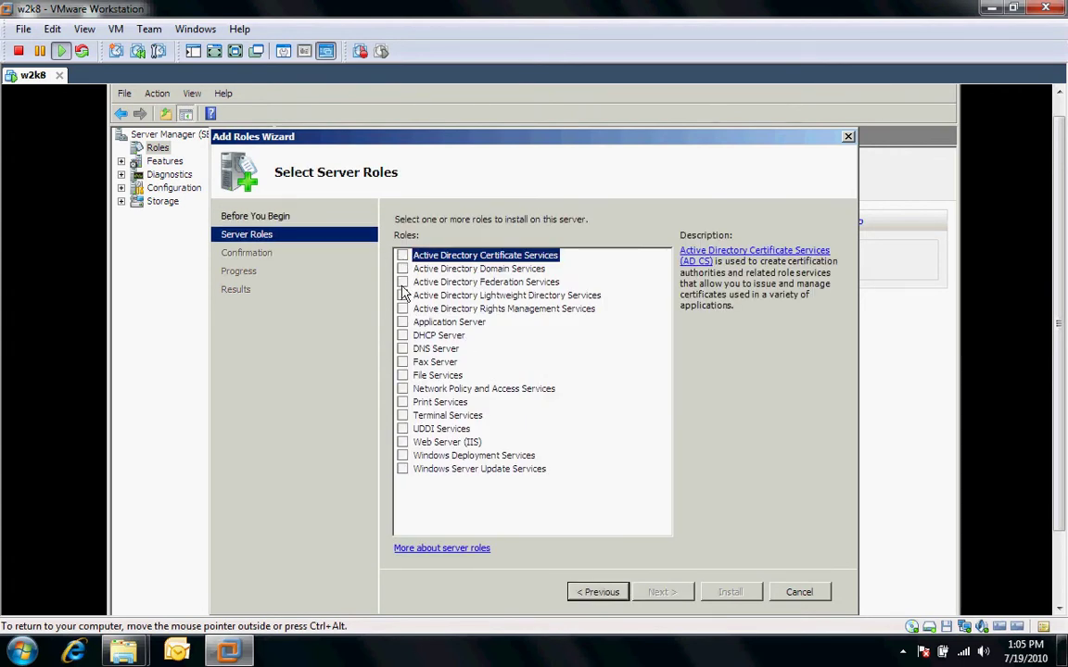
{"action": "left_click", "coordinate": [402, 269]}
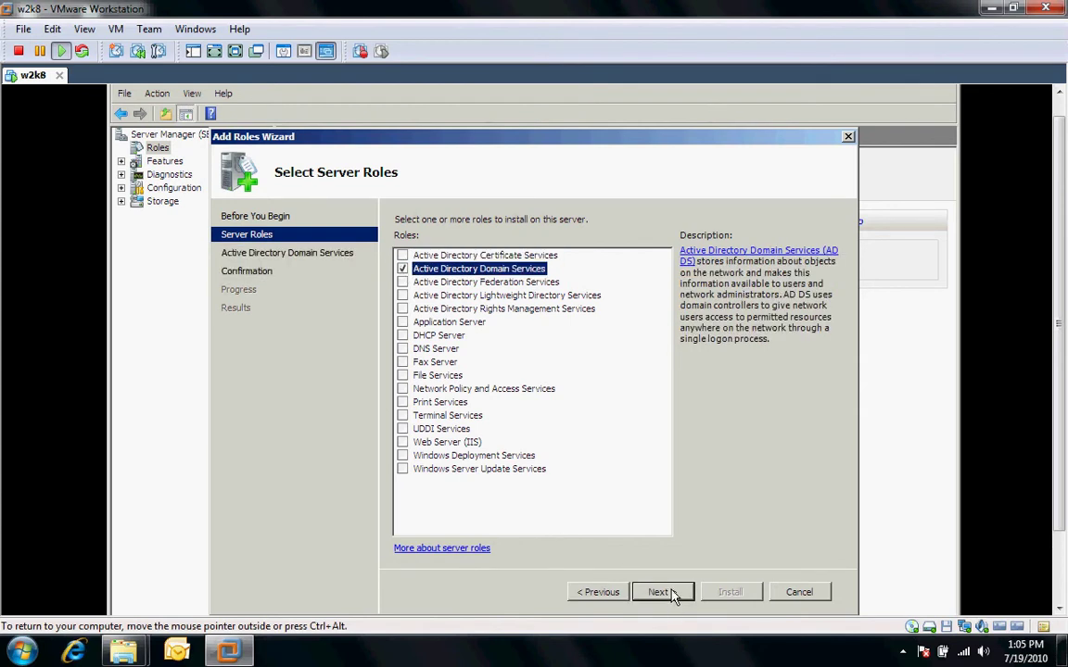
{"action": "left_click", "coordinate": [660, 593]}
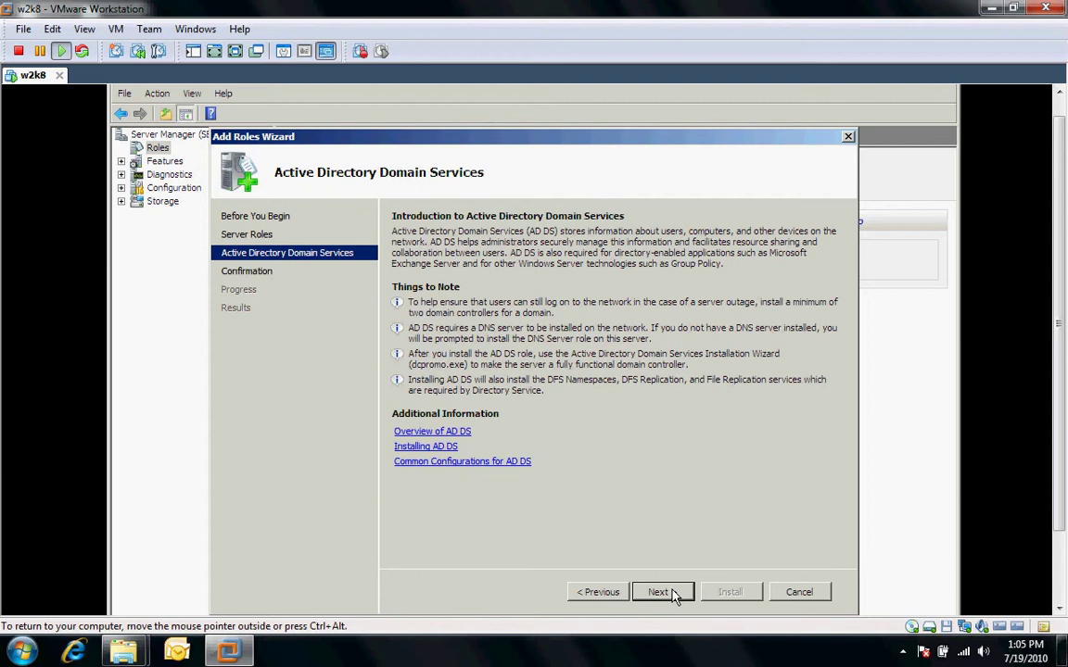
{"action": "left_click", "coordinate": [658, 592]}
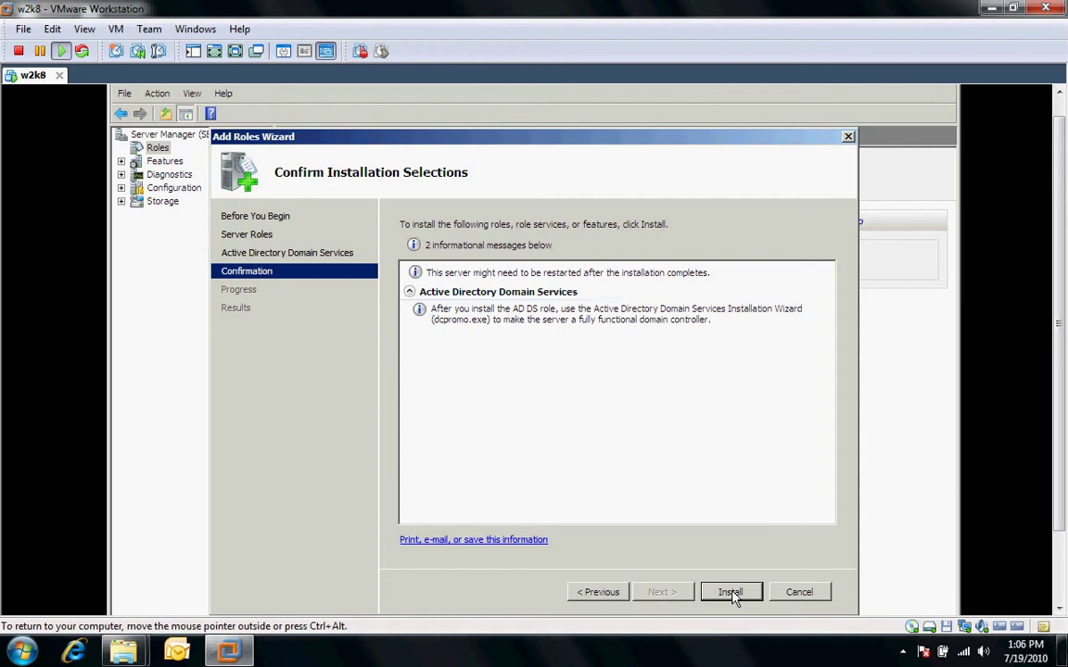
Install the AD DS role and close the wizard once installation succeeds
{"action": "left_click", "coordinate": [731, 592]}
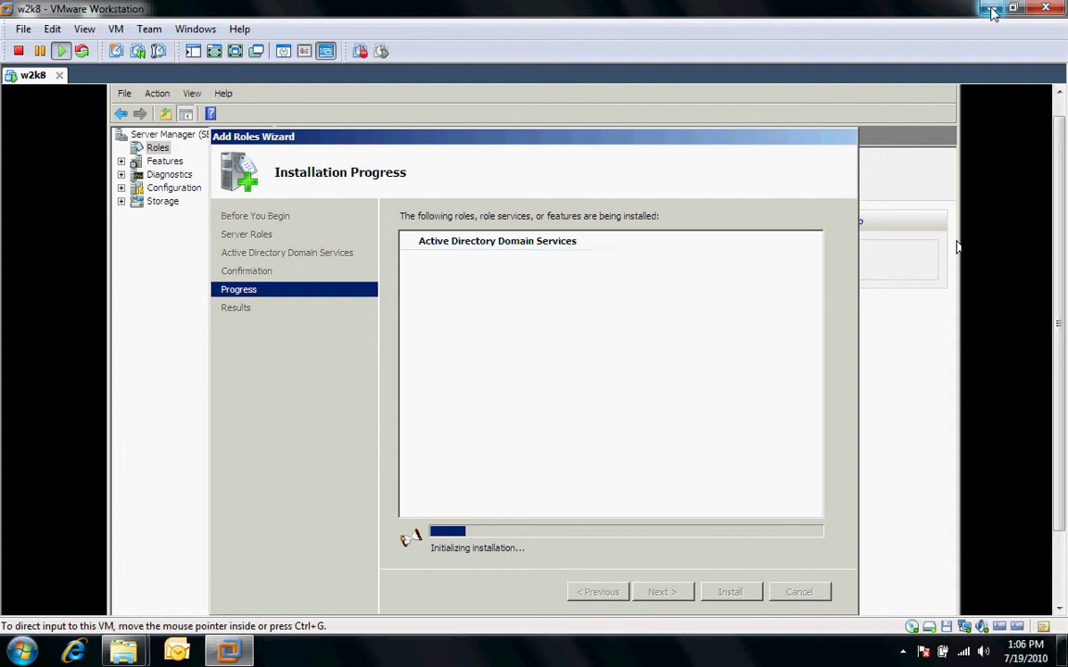
{"action": "left_click", "coordinate": [992, 11]}
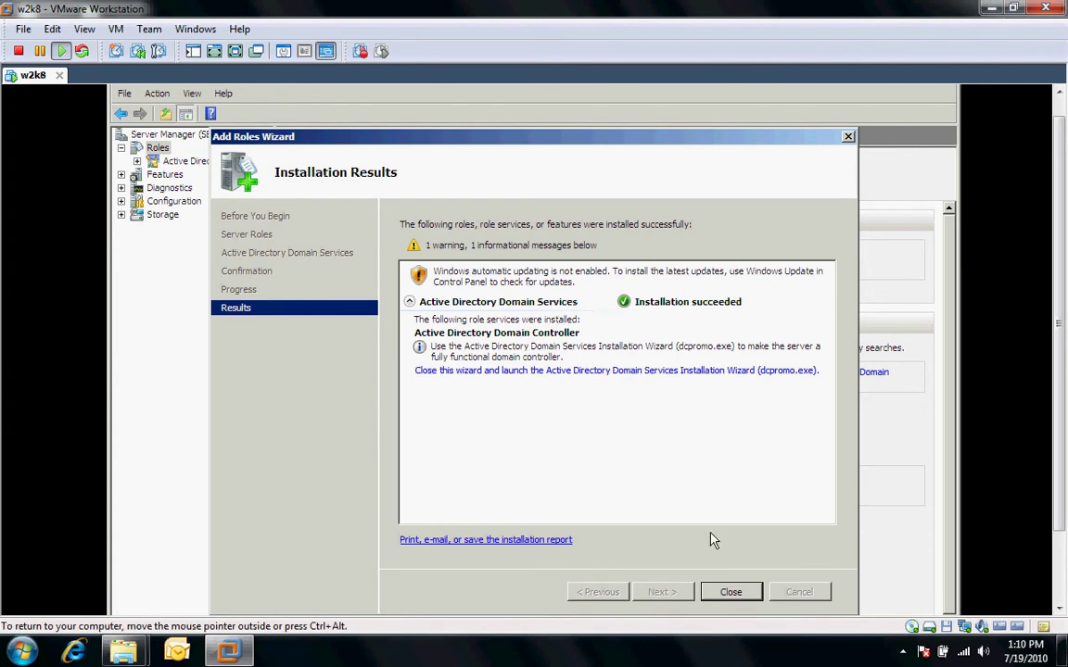
{"action": "left_click", "coordinate": [729, 592]}
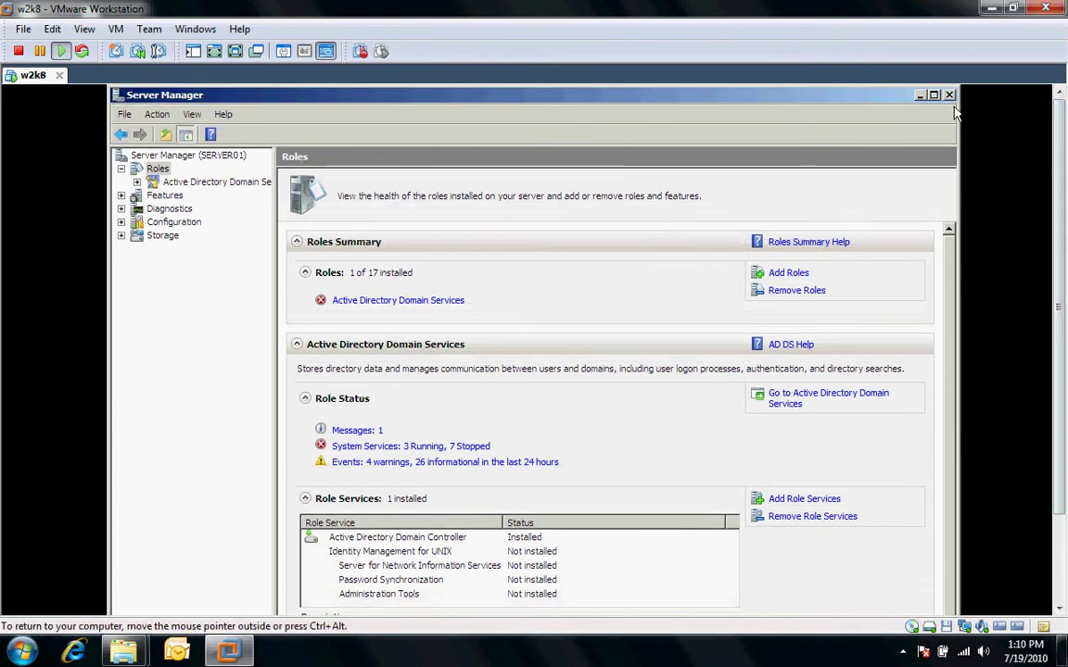
Close Server Manager and run dcpromo from the Start Search box
{"action": "left_click", "coordinate": [950, 95]}
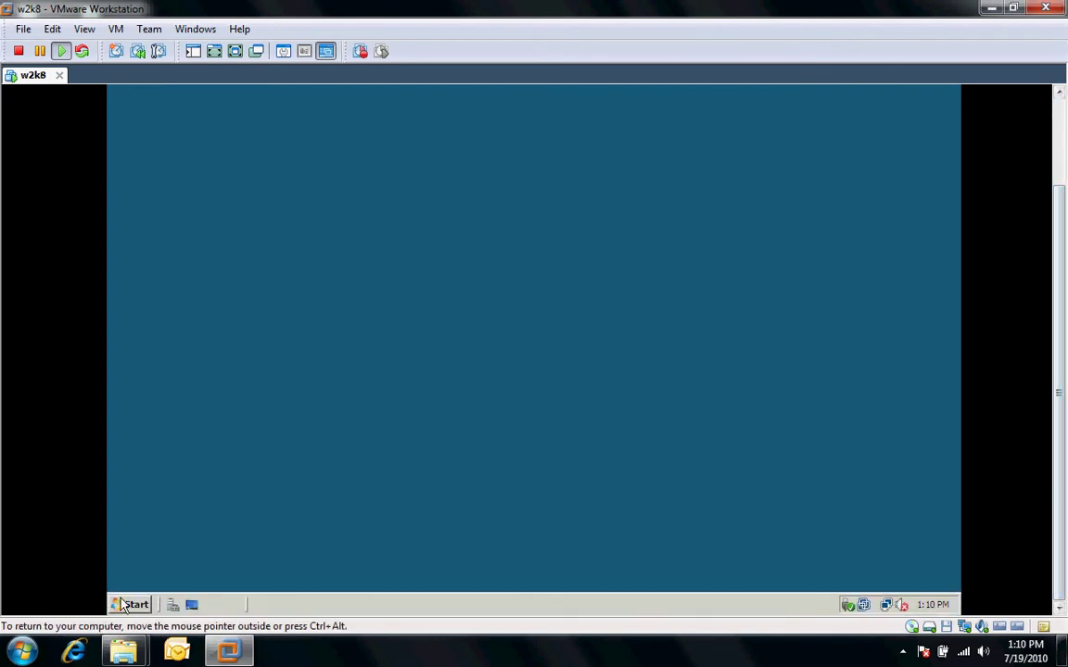
{"action": "left_click", "coordinate": [125, 604]}
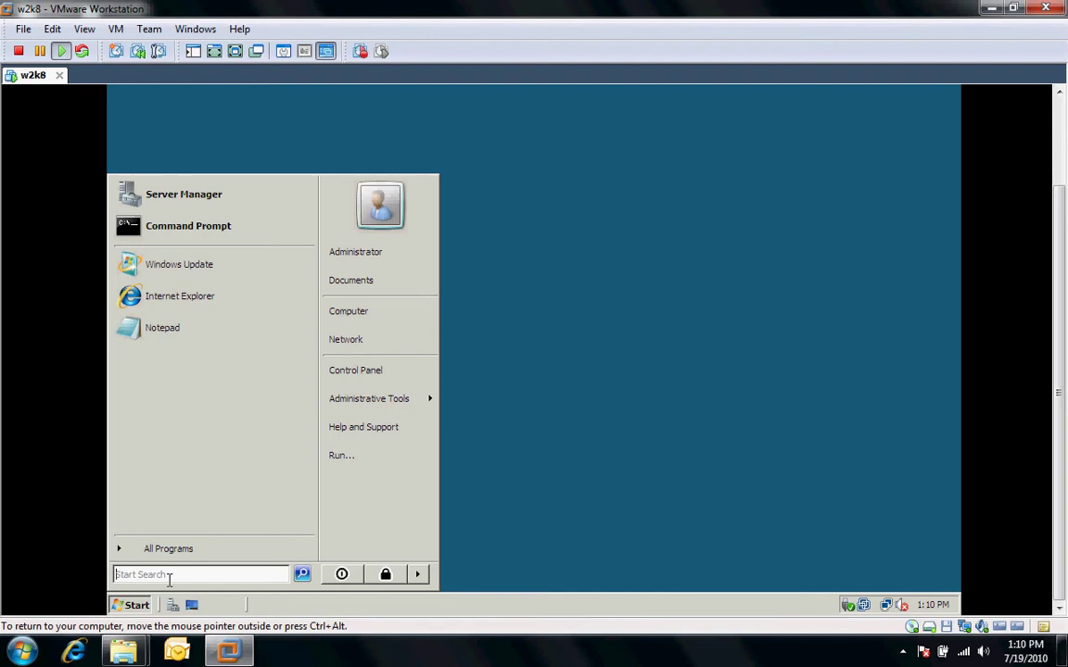
{"action": "type", "text": "dcpromo"}
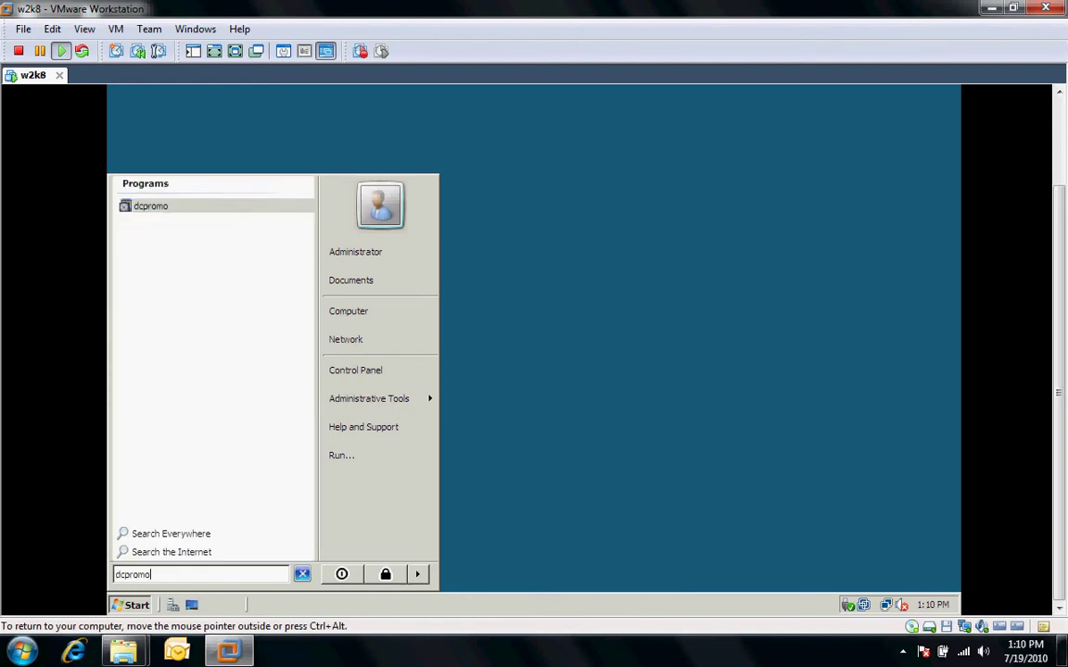
{"action": "key", "text": "Return"}
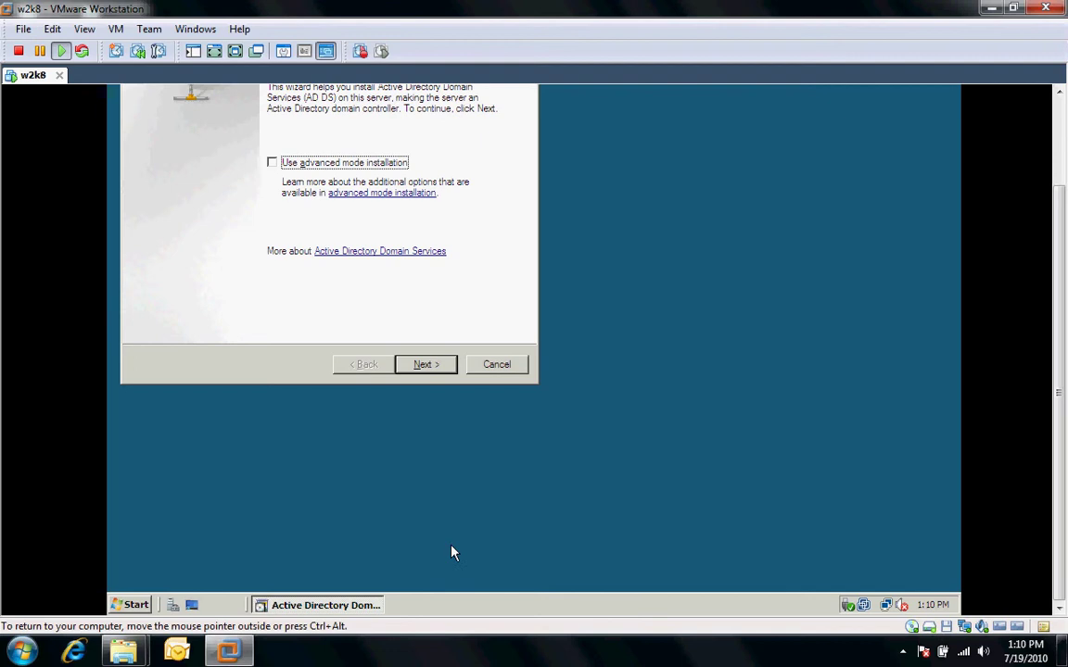
Choose to create a new domain in a new forest and enter 3ci.local as the forest root domain
{"action": "scroll", "coordinate": [1058, 449], "scroll_direction": "up", "scroll_amount": 3}
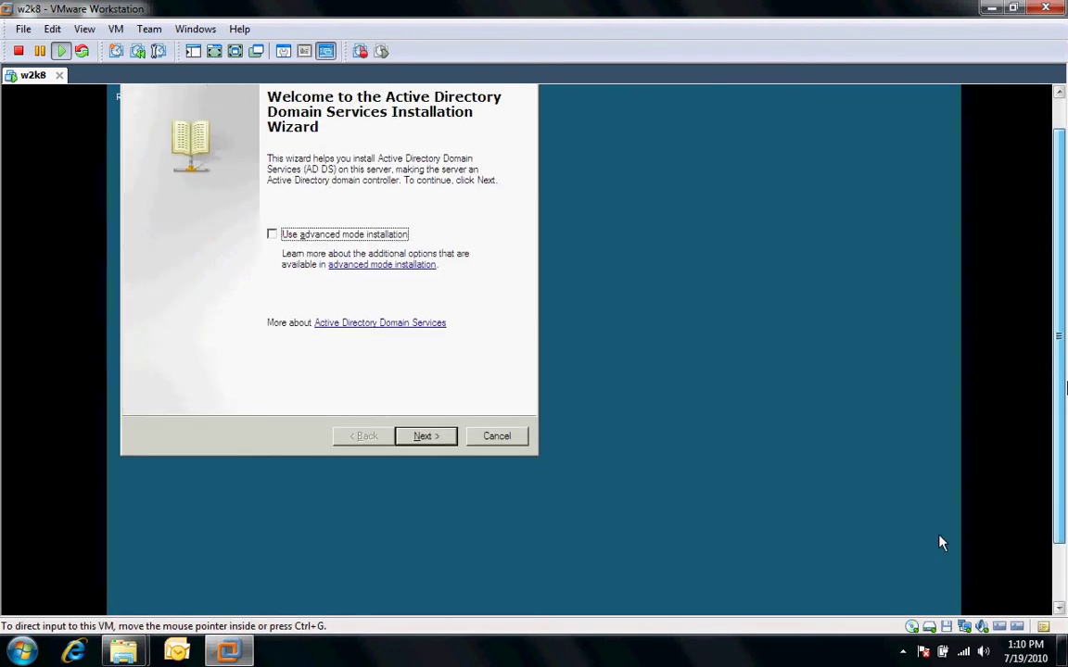
{"action": "left_click", "coordinate": [424, 449]}
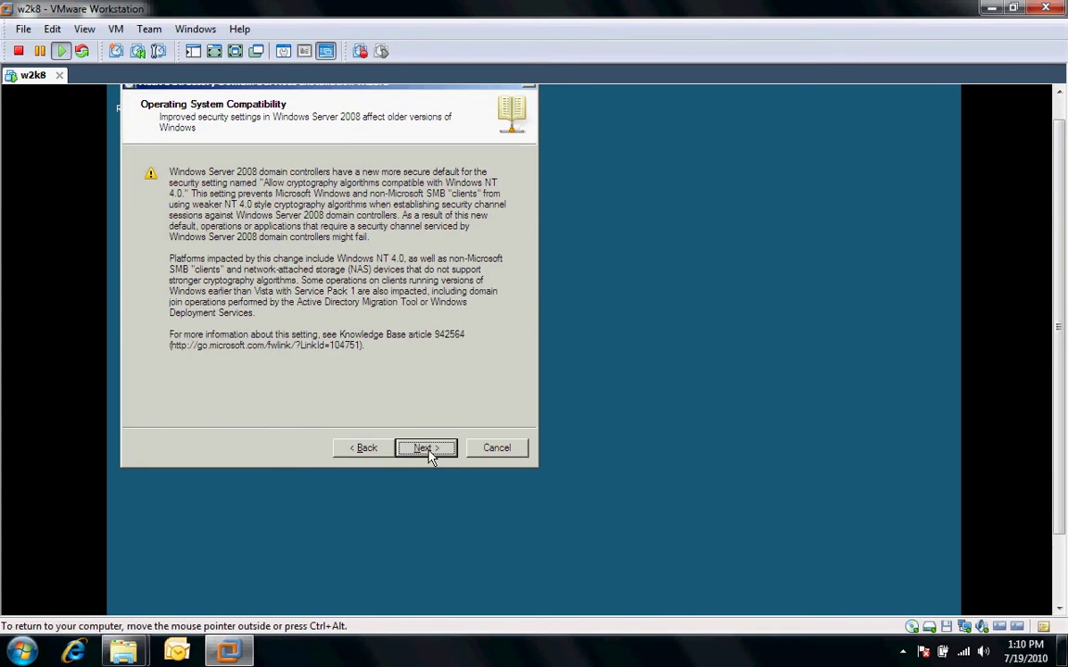
{"action": "left_click", "coordinate": [426, 449]}
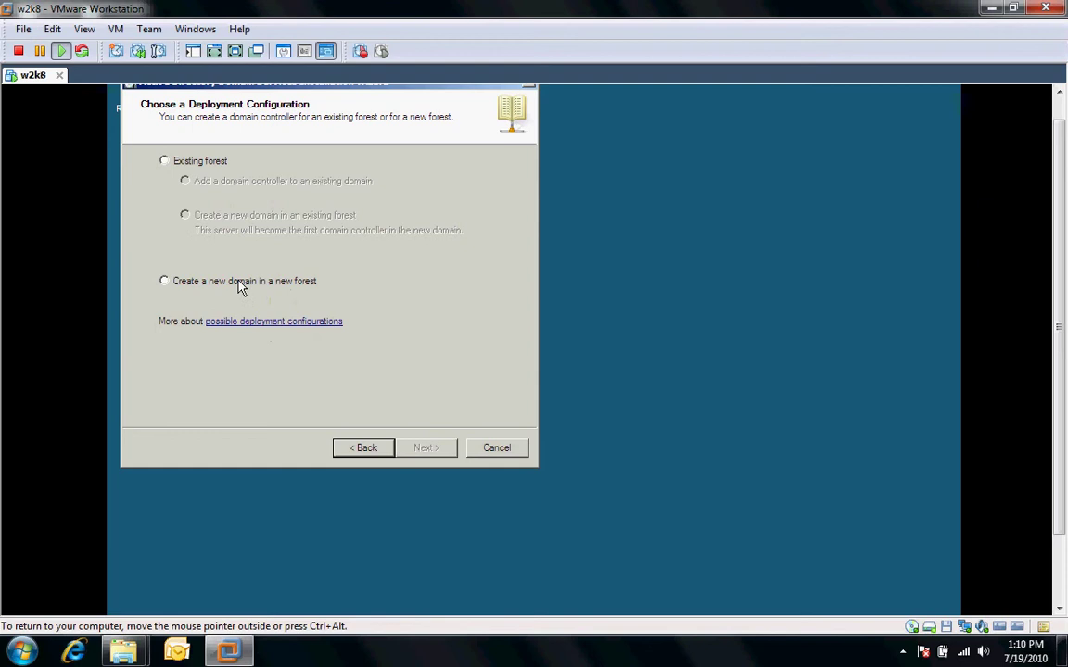
{"action": "left_click", "coordinate": [164, 283]}
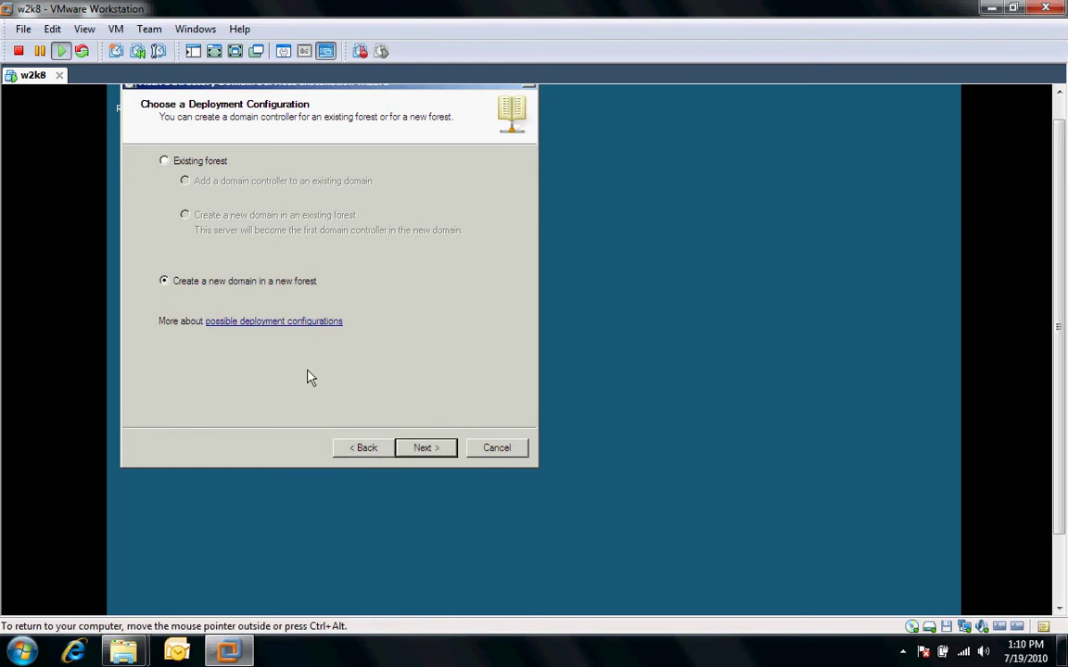
{"action": "left_click", "coordinate": [427, 448]}
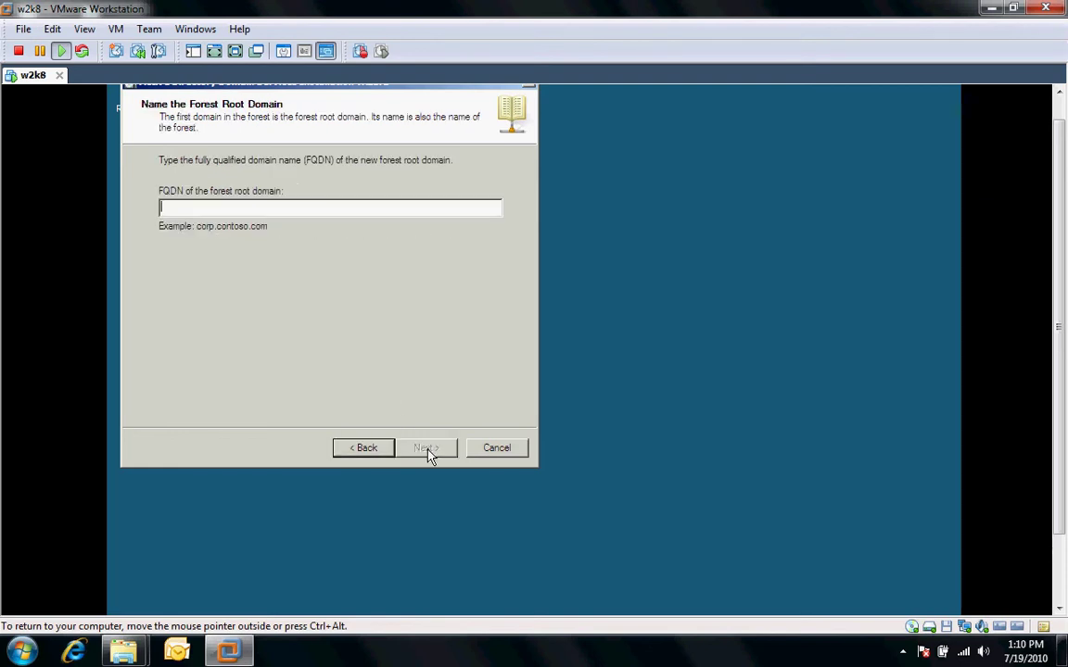
{"action": "type", "text": "e"}
{"action": "key", "text": "BackSpace"}
{"action": "type", "text": "3"}
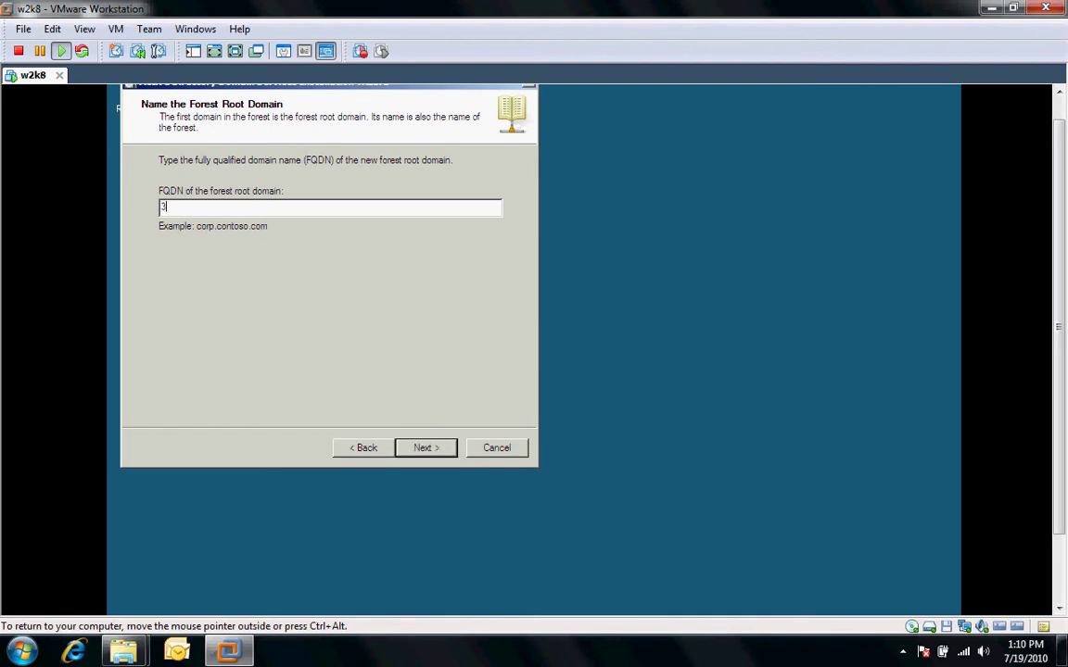
{"action": "type", "text": "ci.local"}
Submit 3ci.local as the forest root domain name and wait for the name check
{"action": "left_click", "coordinate": [419, 447]}
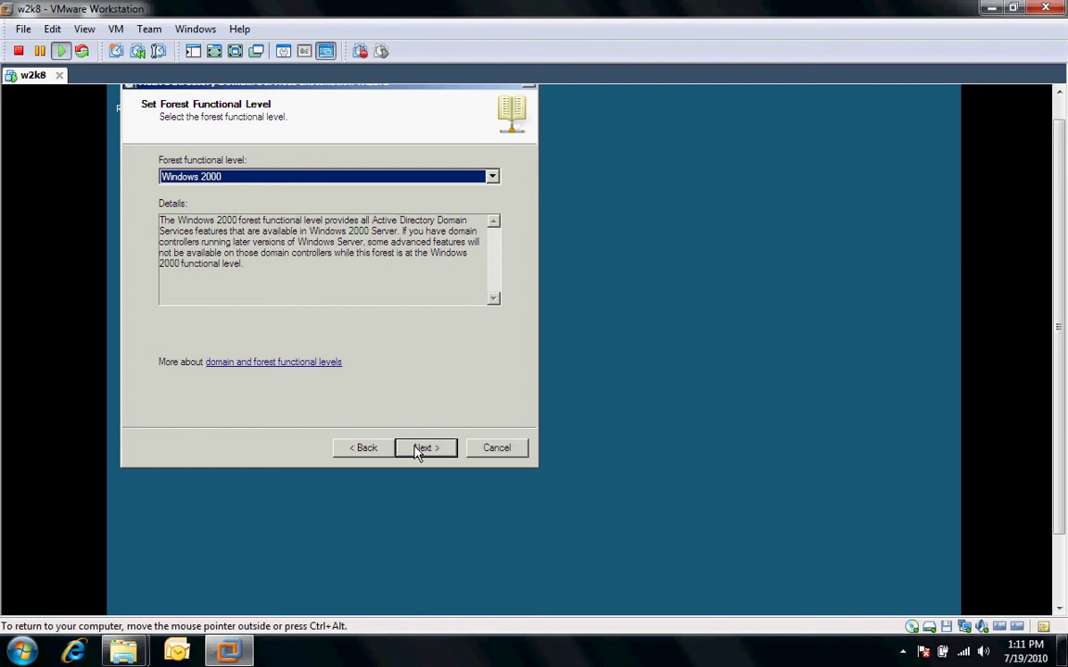
Keep Windows 2000 as forest functional level and Windows 2000 Native as domain functional level
{"action": "left_click", "coordinate": [422, 448]}
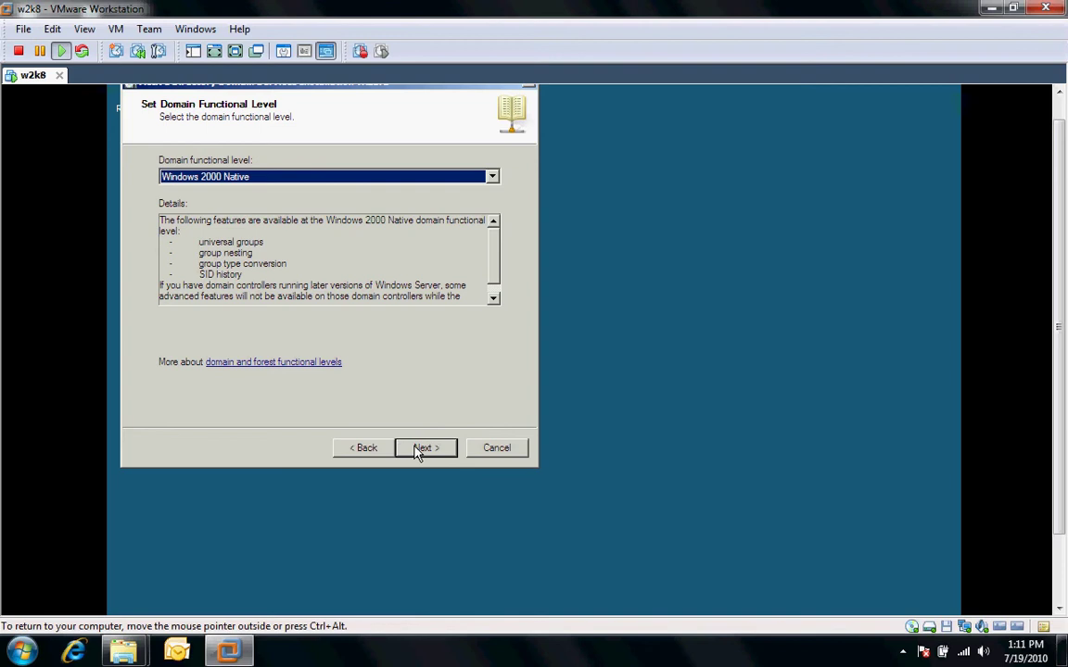
{"action": "left_click", "coordinate": [493, 177]}
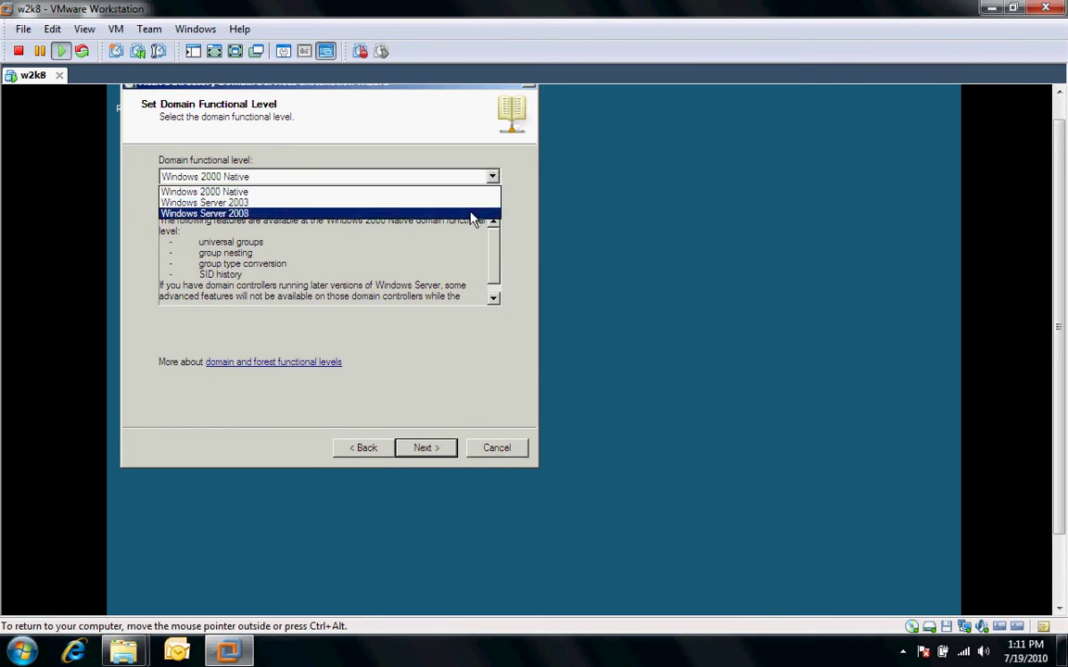
{"action": "left_click", "coordinate": [445, 393]}
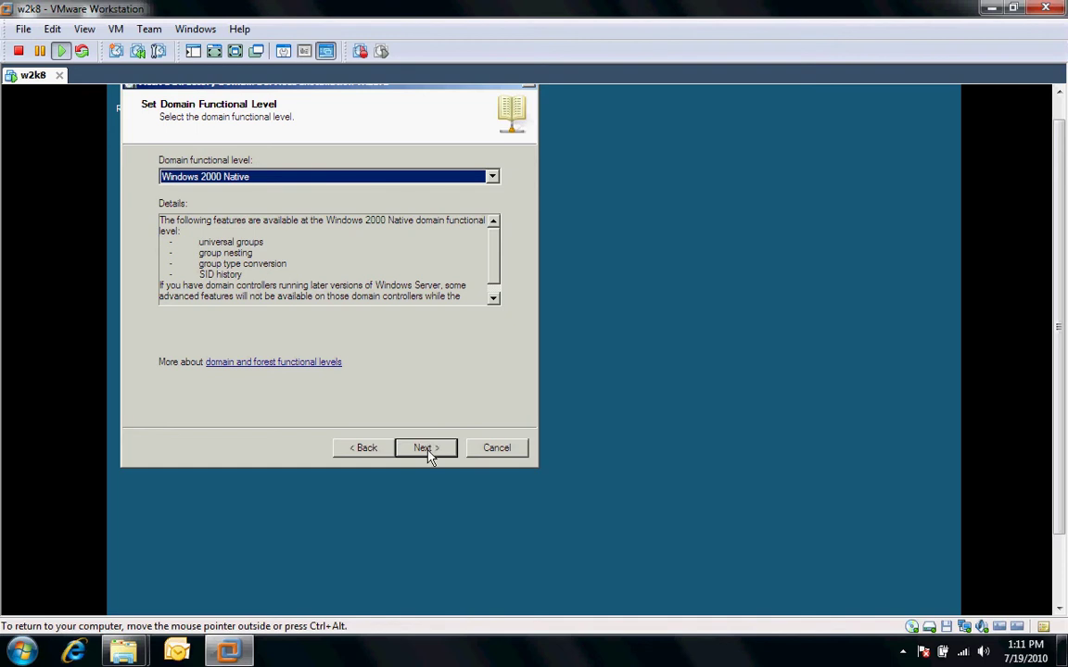
{"action": "left_click", "coordinate": [425, 449]}
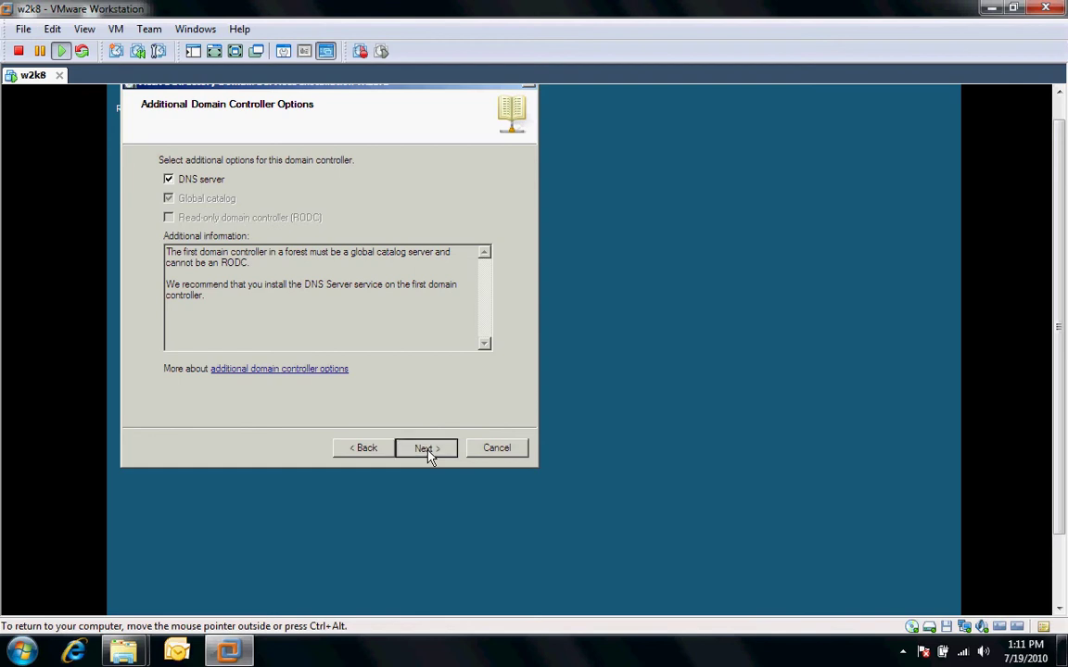
Keep DNS server selected, accept the delegation warning, and keep default database, log and SYSVOL folders
{"action": "left_click", "coordinate": [428, 451]}
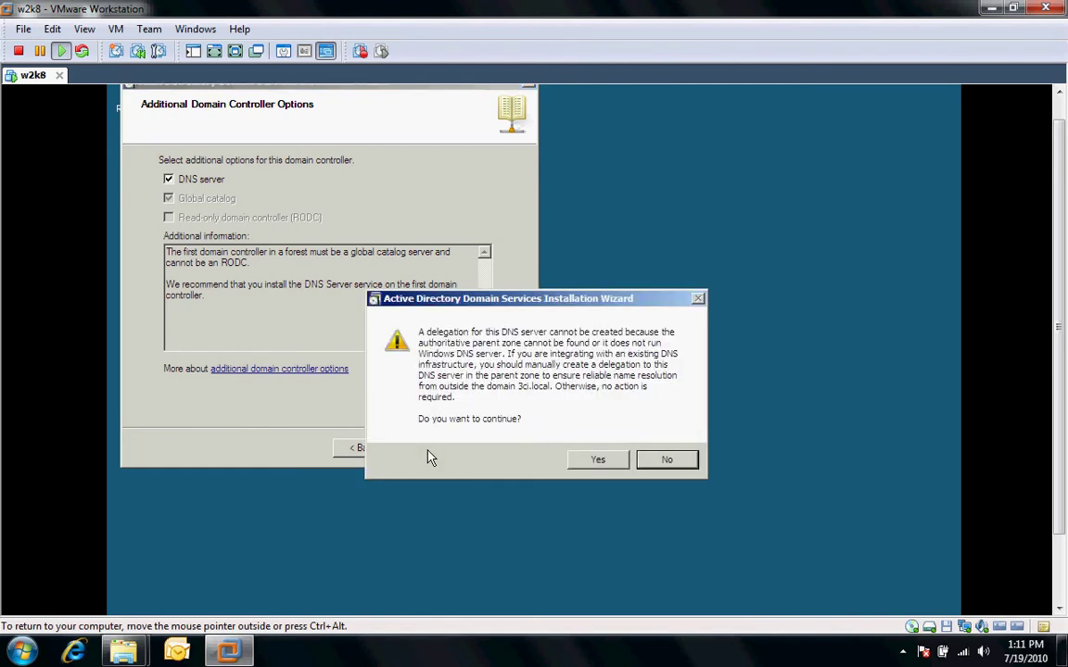
{"action": "left_click", "coordinate": [607, 466]}
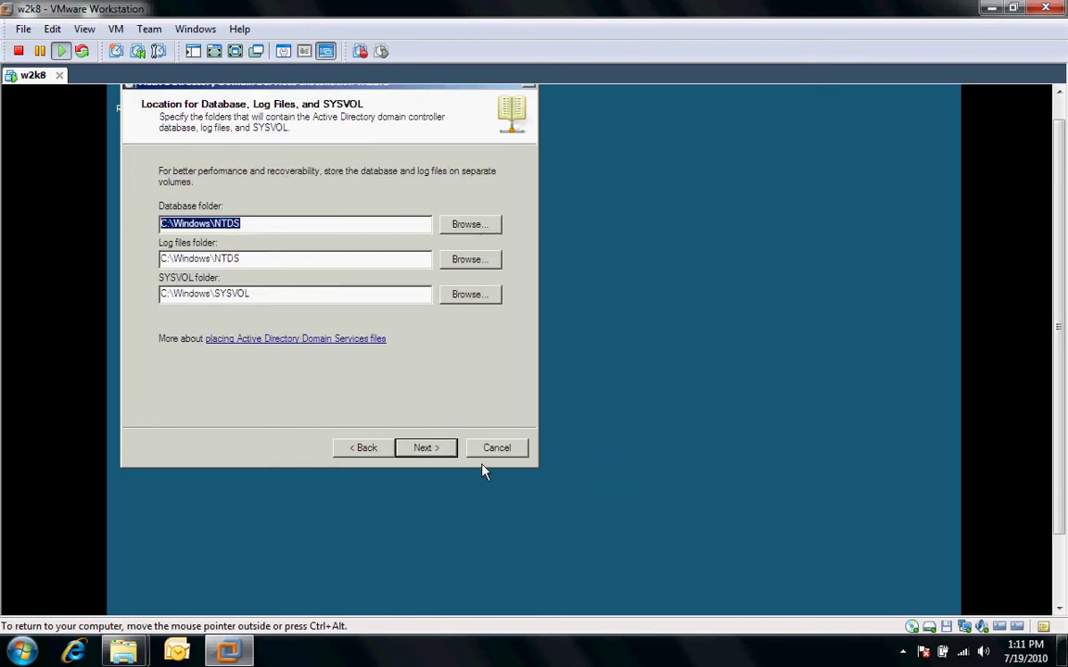
{"action": "left_click", "coordinate": [428, 451]}
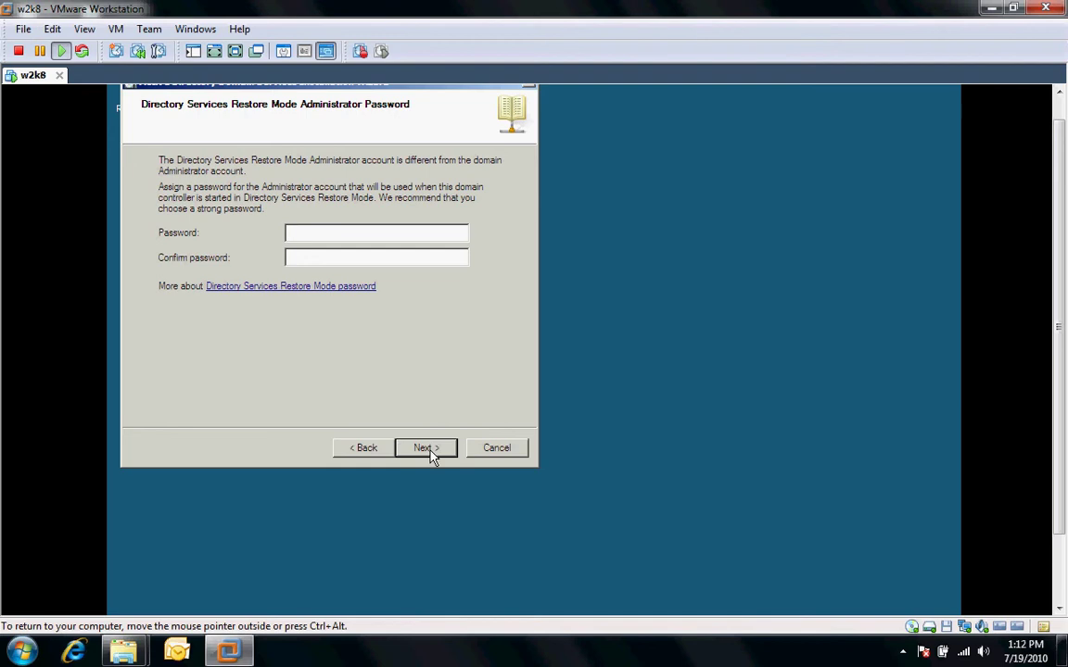
Enter and confirm the restore-mode administrator password, then dismiss the password complexity error
{"action": "type", "text": "P@ssw0rd"}
{"action": "left_click", "coordinate": [368, 257]}
{"action": "type", "text": "P@ssw0r"}
{"action": "key", "text": "BackSpace"}
{"action": "key", "text": "BackSpace"}
{"action": "key", "text": "BackSpace"}
{"action": "key", "text": "BackSpace"}
{"action": "key", "text": "BackSpace"}
{"action": "key", "text": "BackSpace"}
{"action": "key", "text": "BackSpace"}
{"action": "type", "text": "P@ssw0rd"}
{"action": "left_click", "coordinate": [425, 450]}
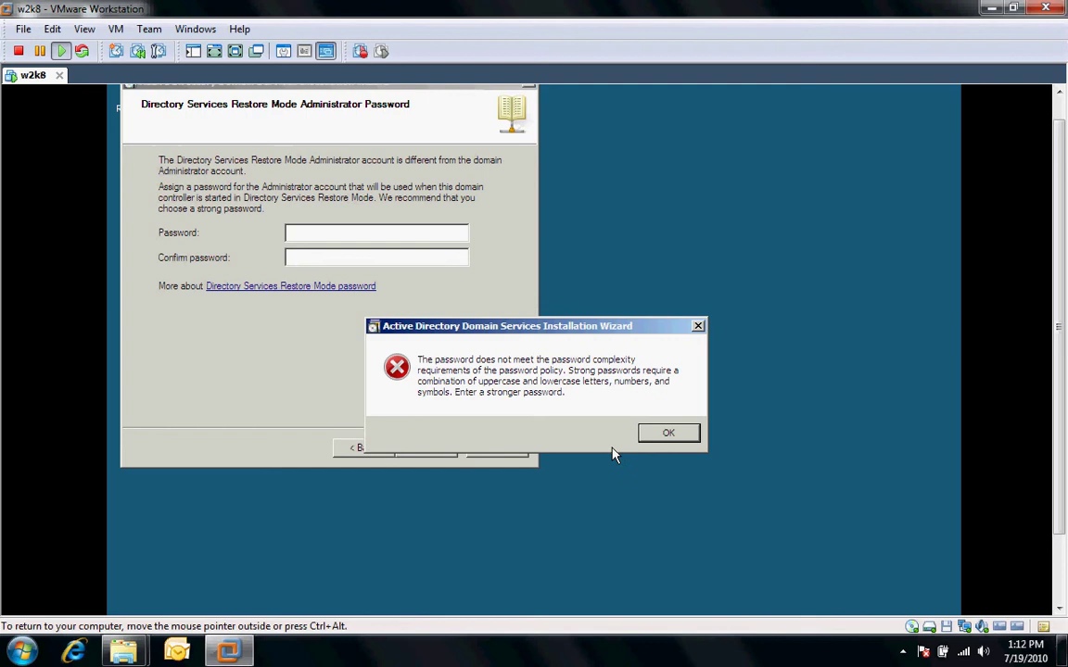
{"action": "left_click", "coordinate": [668, 435]}
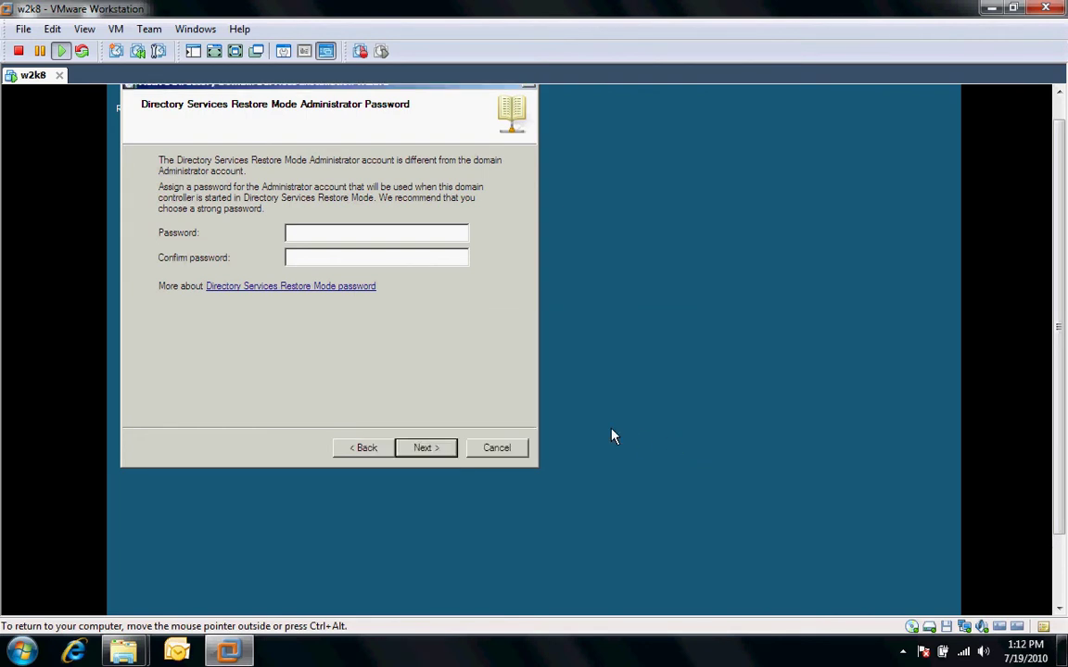
Re-enter the restore-mode password in both fields and continue to the Summary page
{"action": "type", "text": "P@ssw0rd"}
{"action": "left_click", "coordinate": [433, 261]}
{"action": "type", "text": "P@ssw0rd"}
{"action": "left_click", "coordinate": [439, 450]}
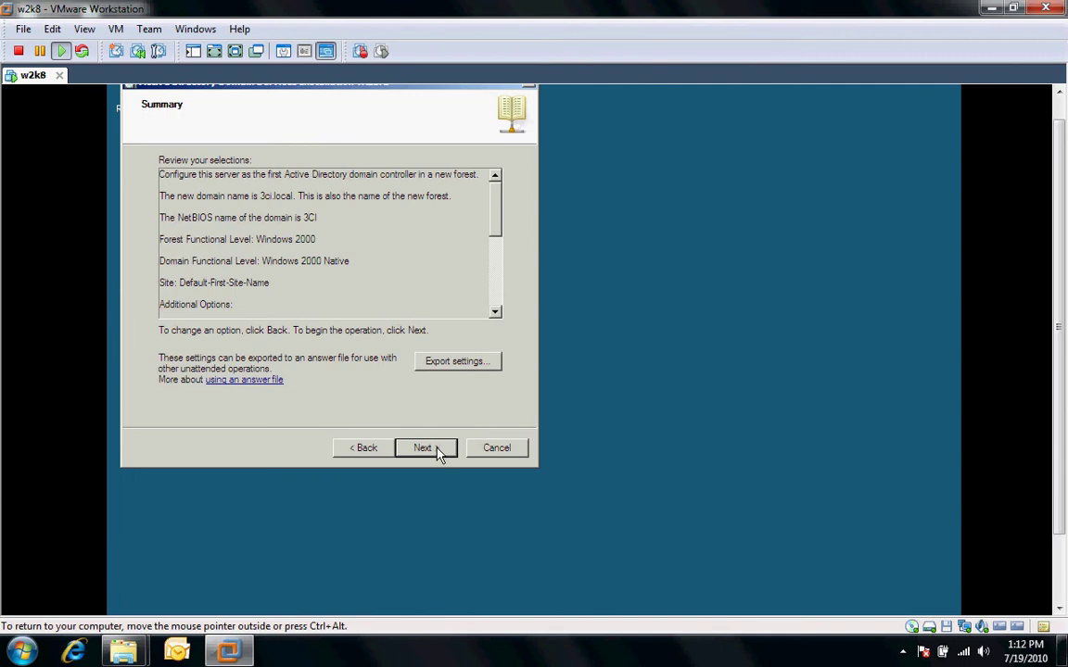
Start the AD DS installation for 3ci.local and finish the wizard once it completes
{"action": "left_click", "coordinate": [439, 449]}
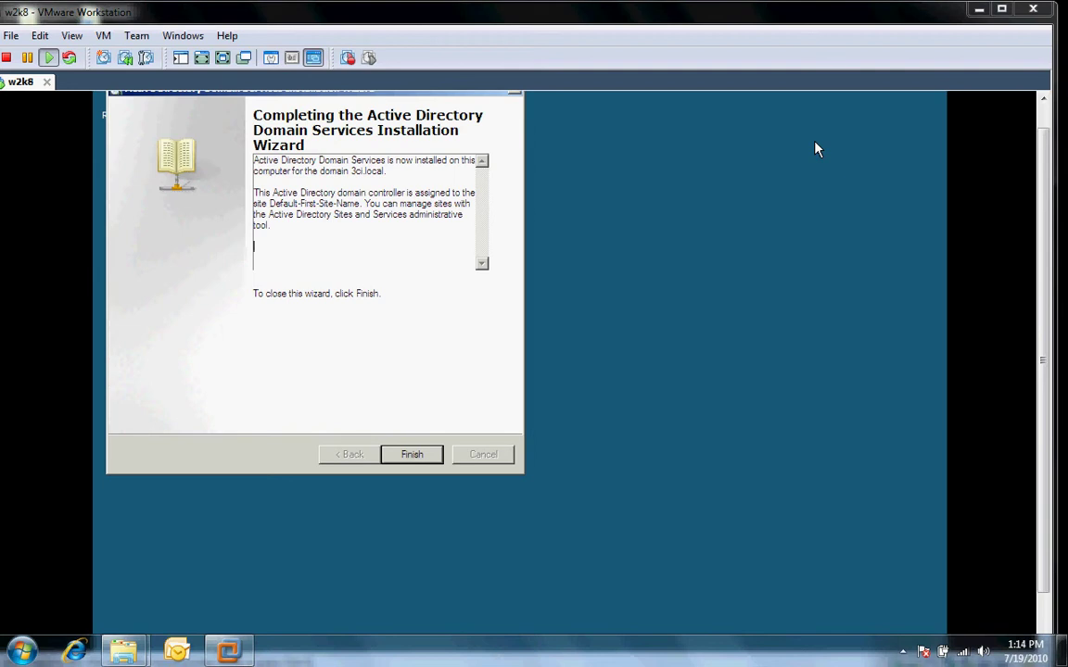
{"action": "left_click", "coordinate": [419, 458]}
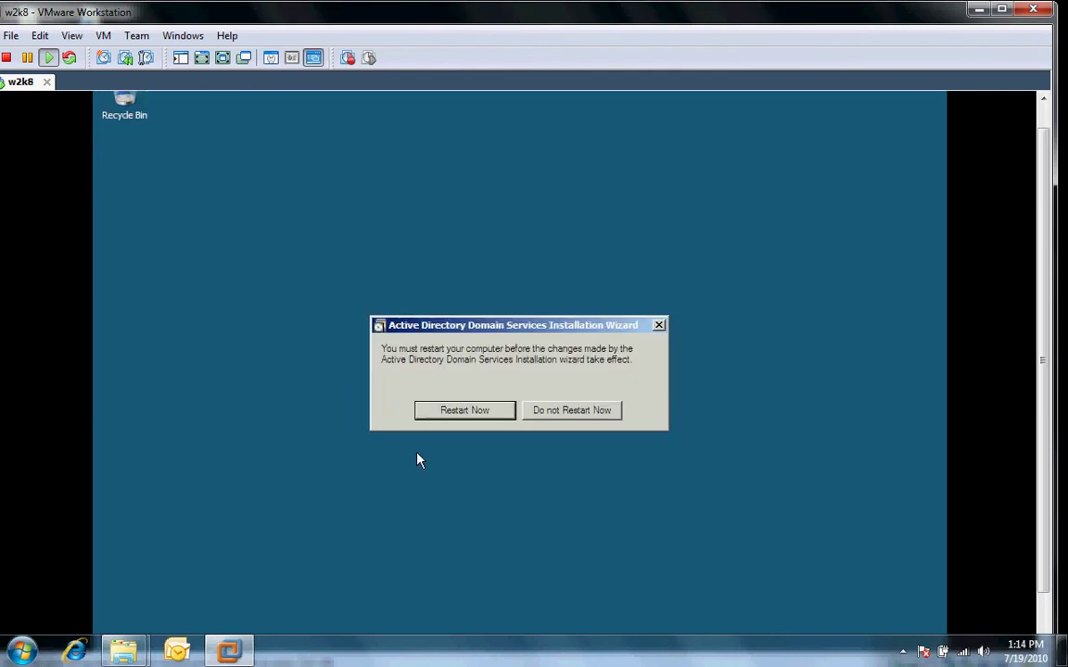
Choose Restart Now to reboot the guest server and apply the domain controller changes
{"action": "left_click", "coordinate": [466, 412]}
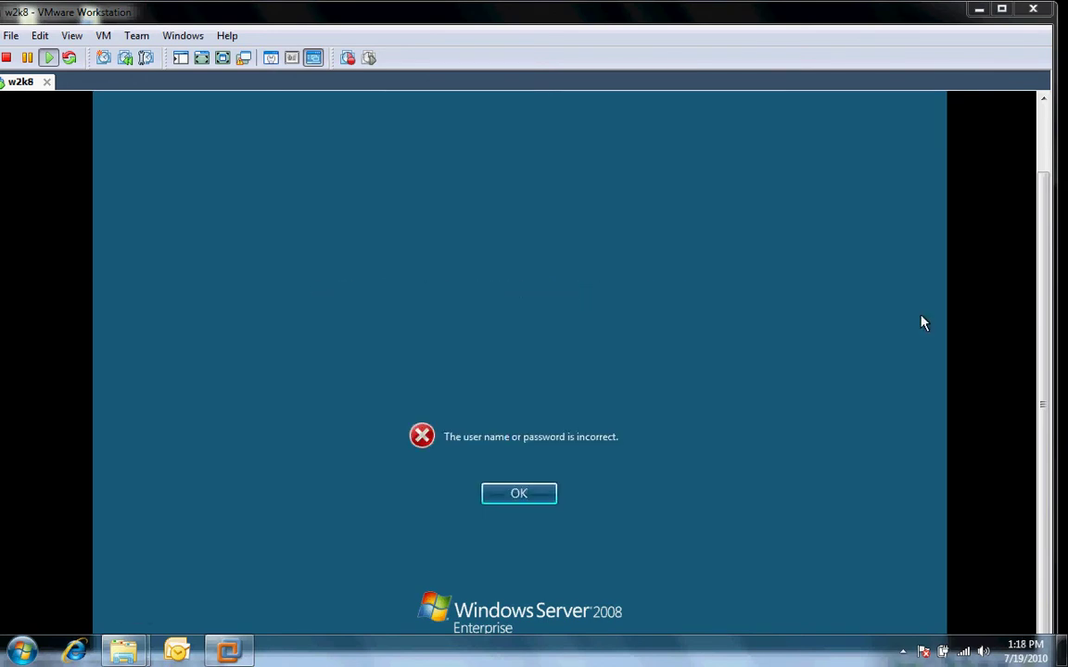
Dismiss the password error and log on as 3ci\administrator with the domain administrator password
{"action": "left_click", "coordinate": [519, 494]}
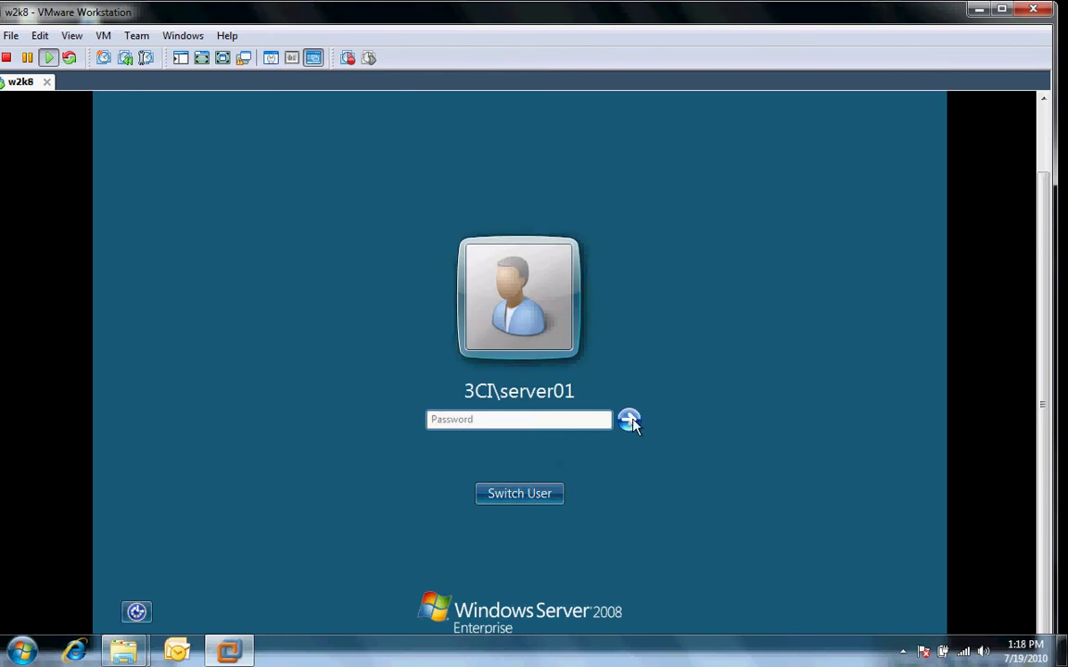
{"action": "left_click", "coordinate": [542, 496]}
{"action": "left_click", "coordinate": [581, 376]}
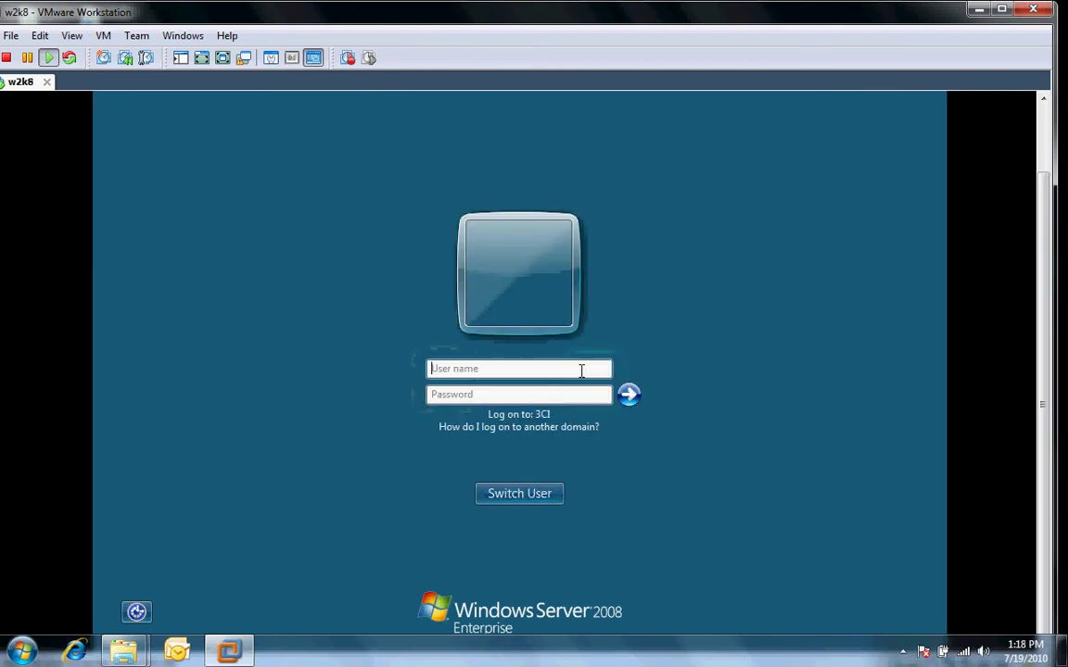
{"action": "type", "text": "3ci\\"}
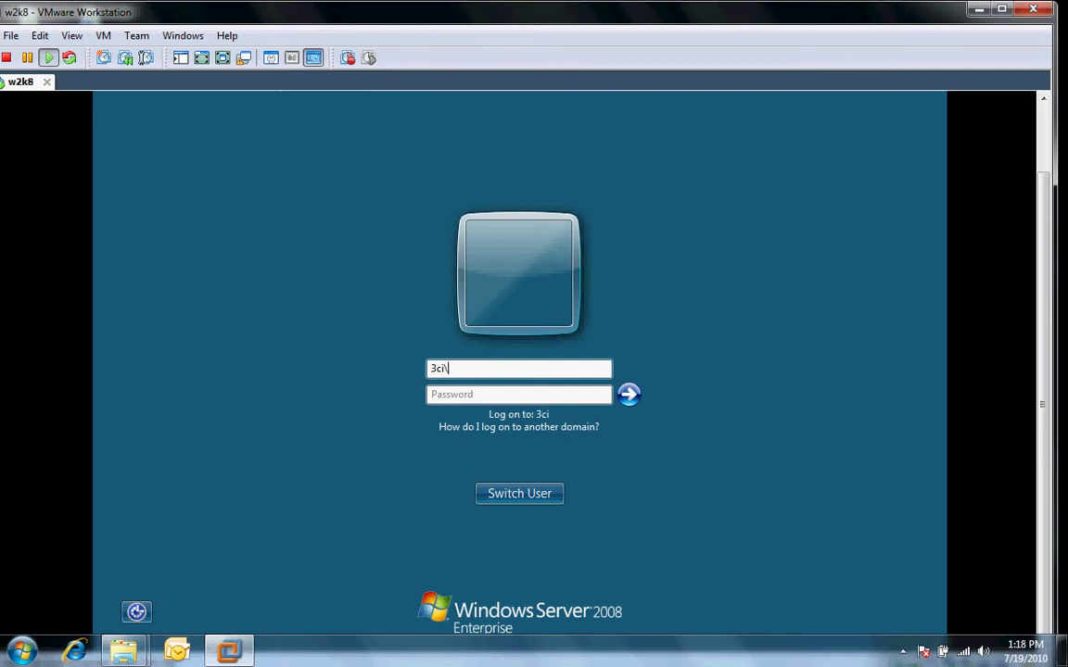
{"action": "type", "text": "administrator"}
{"action": "key", "text": "Tab"}
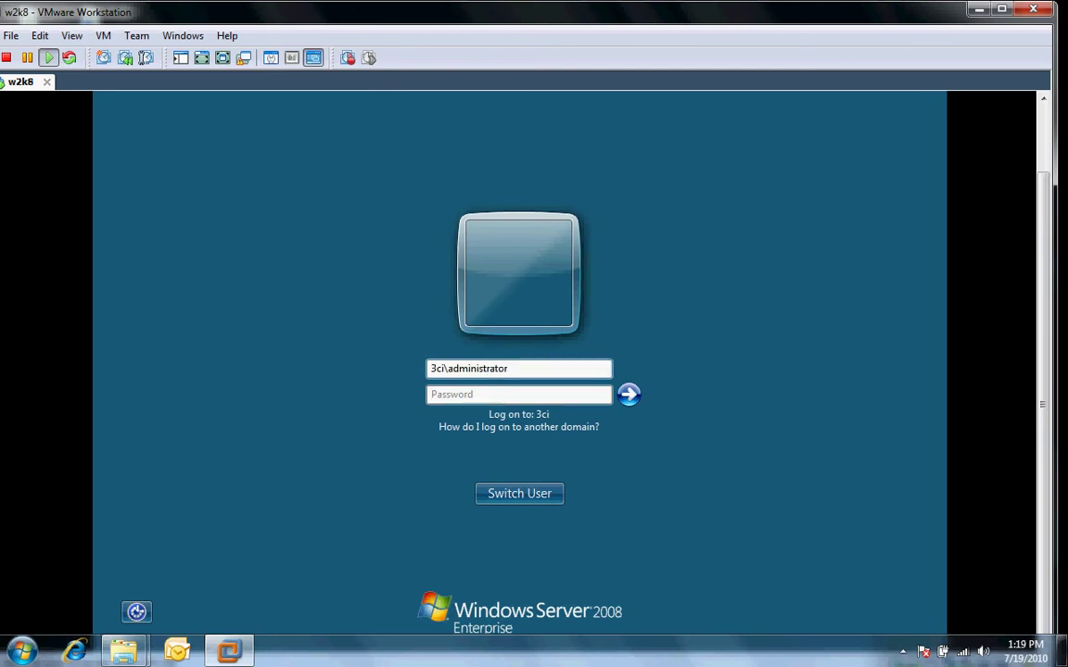
{"action": "type", "text": "••••••••"}
{"action": "left_click", "coordinate": [630, 396]}
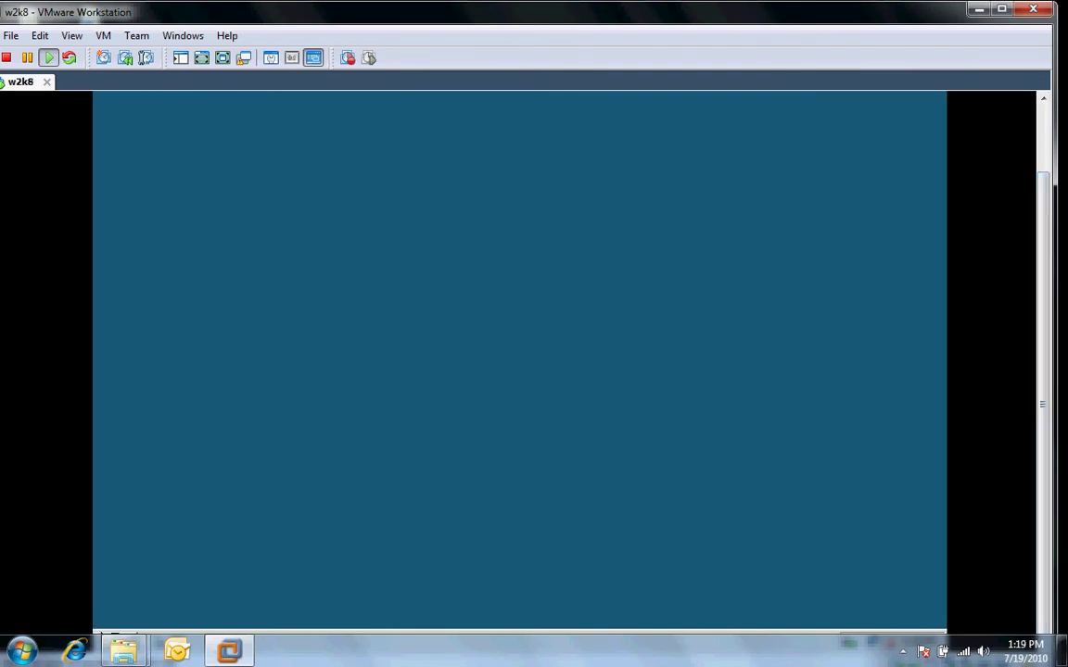
Let logon finish so Server Manager opens on Roles, showing AD DS and DNS Server
{"action": "mouse_move", "coordinate": [123, 651]}
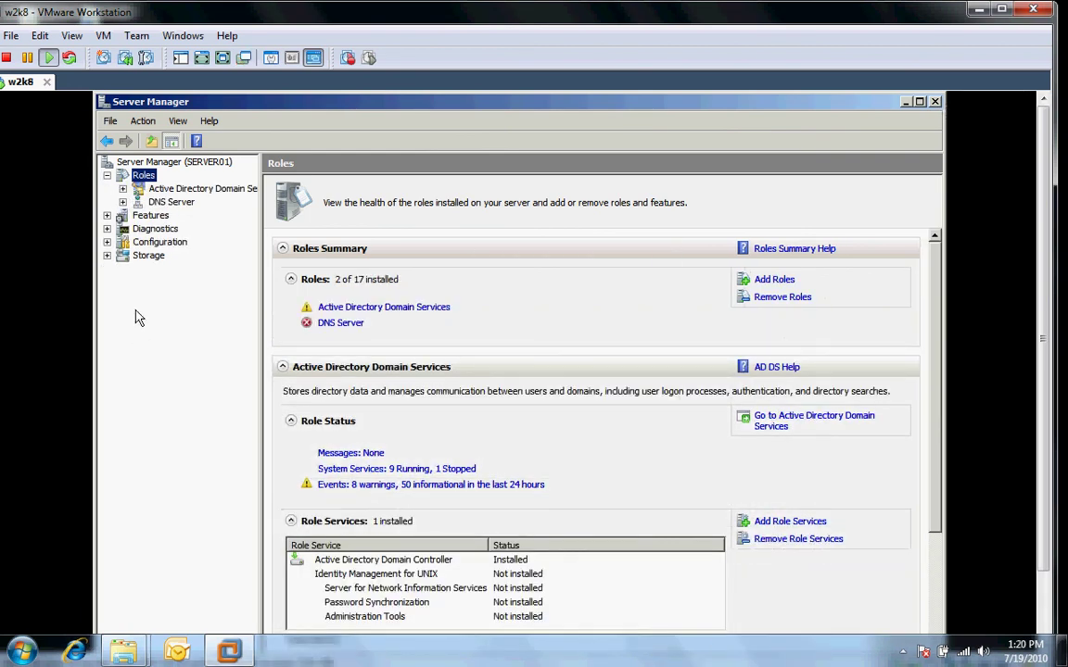
Widen the tree and expand AD DS Users and Computers to view 3ci.local's Builtin container
{"action": "left_click_drag", "start_coordinate": [263, 241], "coordinate": [339, 240]}
{"action": "left_click", "coordinate": [123, 188]}
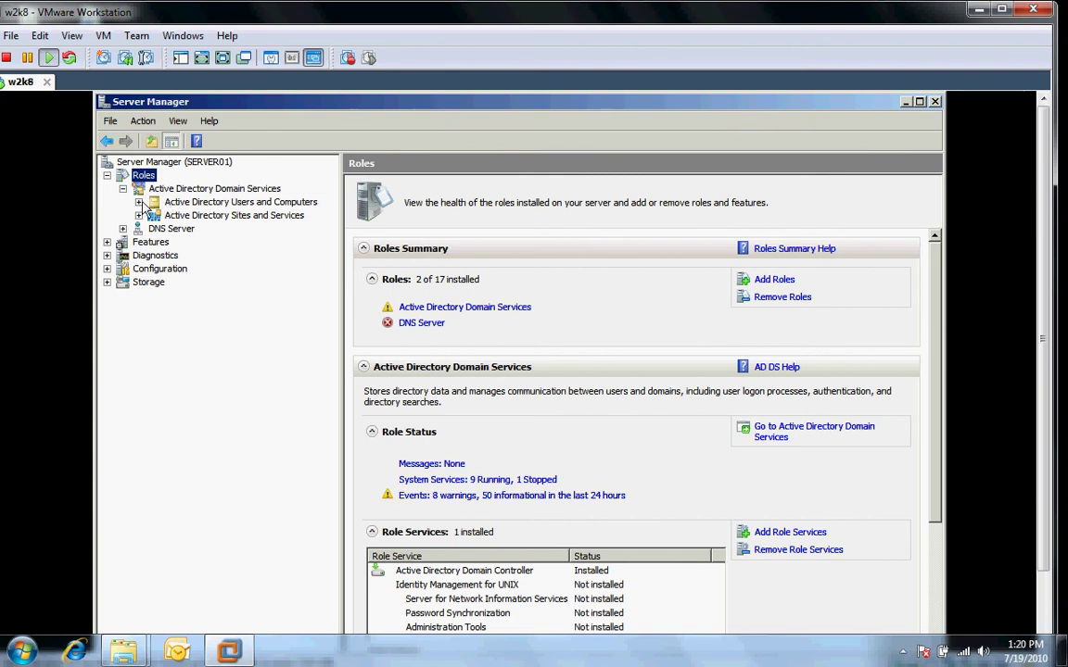
{"action": "left_click", "coordinate": [138, 202]}
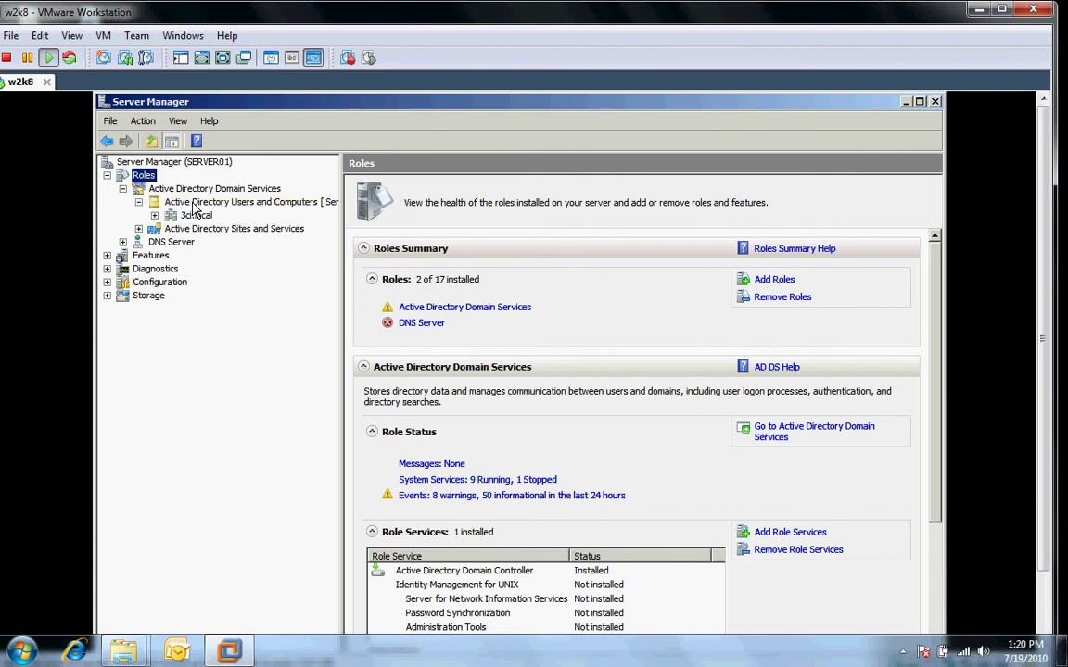
{"action": "left_click", "coordinate": [154, 215]}
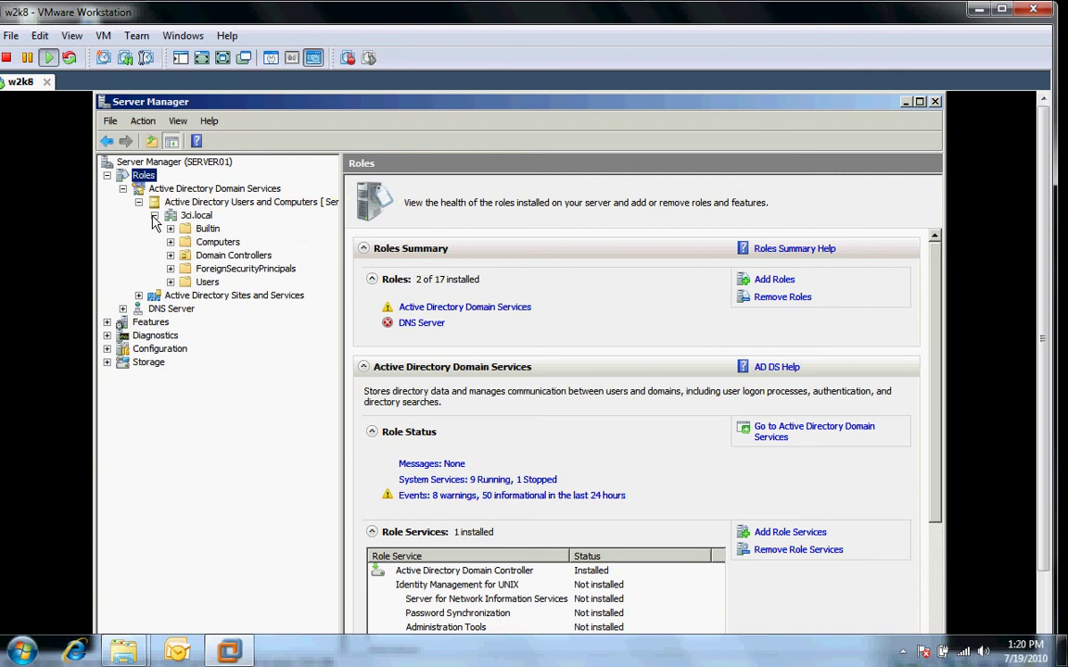
{"action": "left_click", "coordinate": [202, 228]}
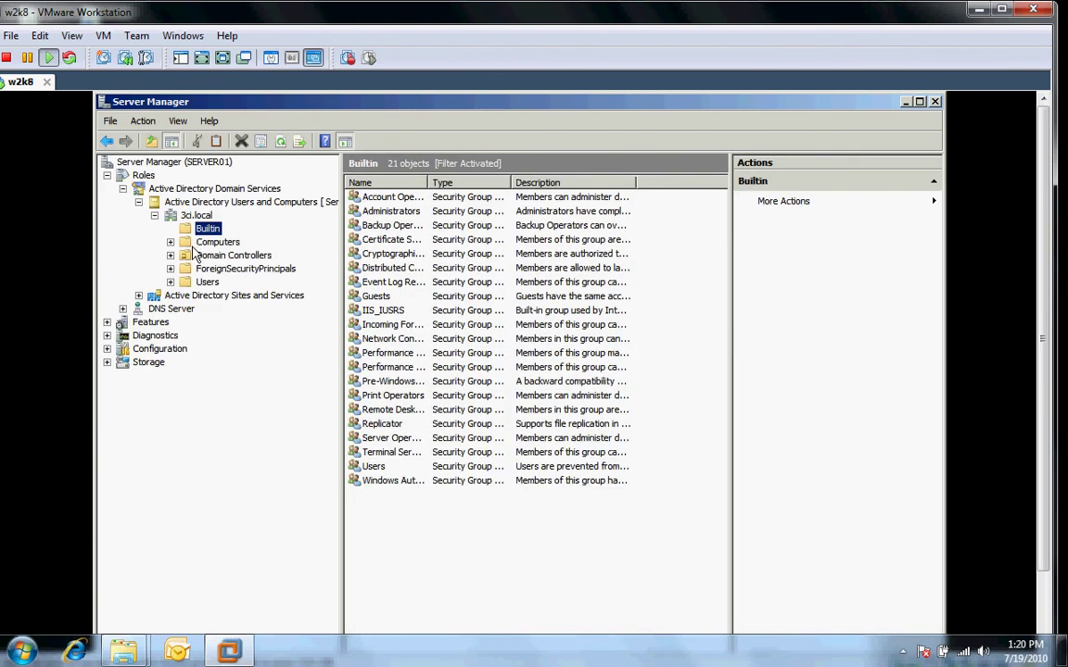
Inspect SERVER01's forward and reverse DNS lookup zones, then close Server Manager
{"action": "left_click", "coordinate": [123, 308]}
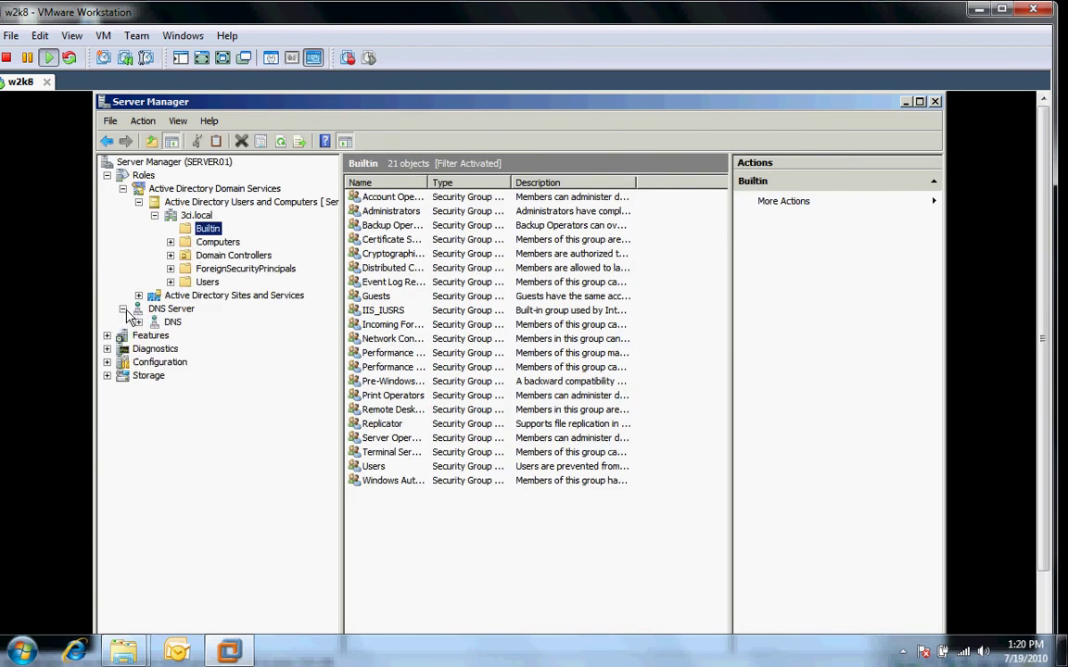
{"action": "left_click", "coordinate": [138, 322]}
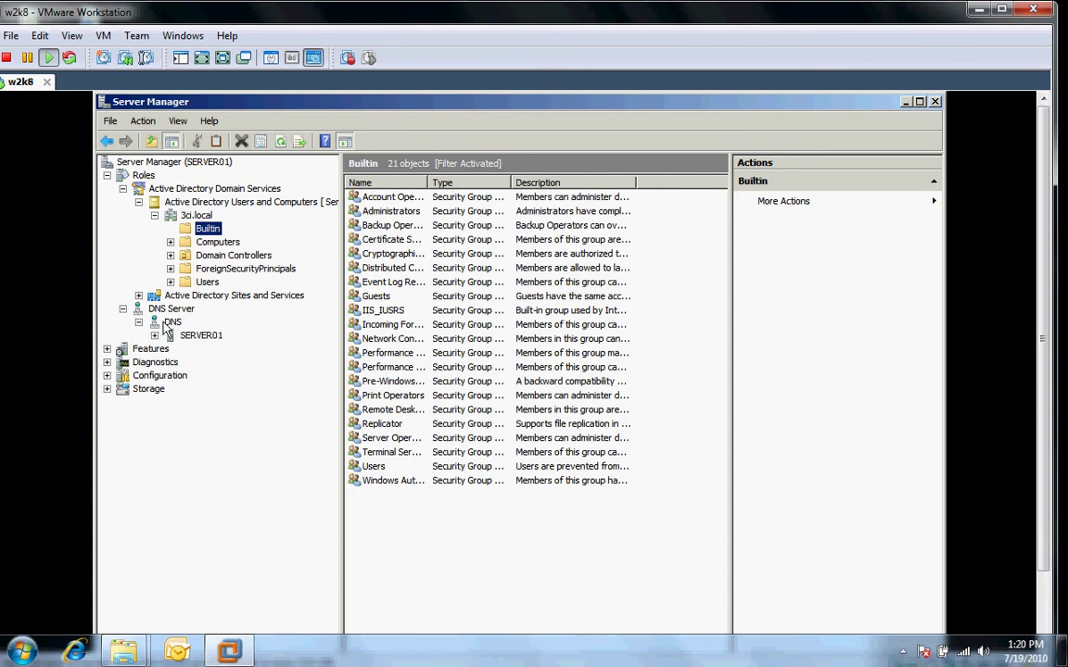
{"action": "left_click", "coordinate": [156, 337]}
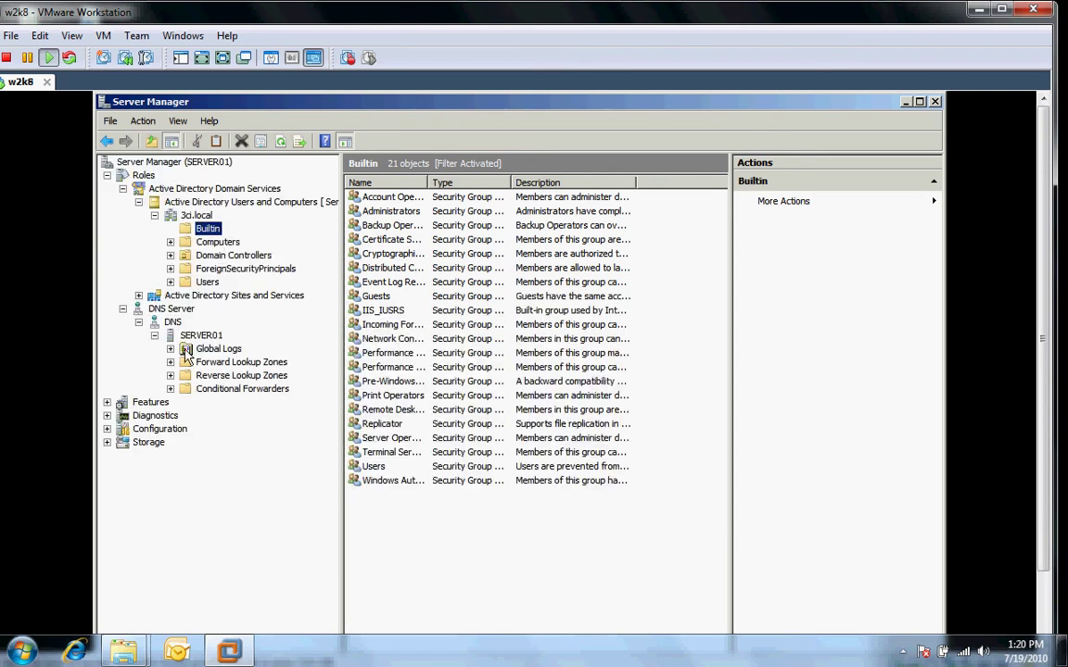
{"action": "left_click", "coordinate": [206, 363]}
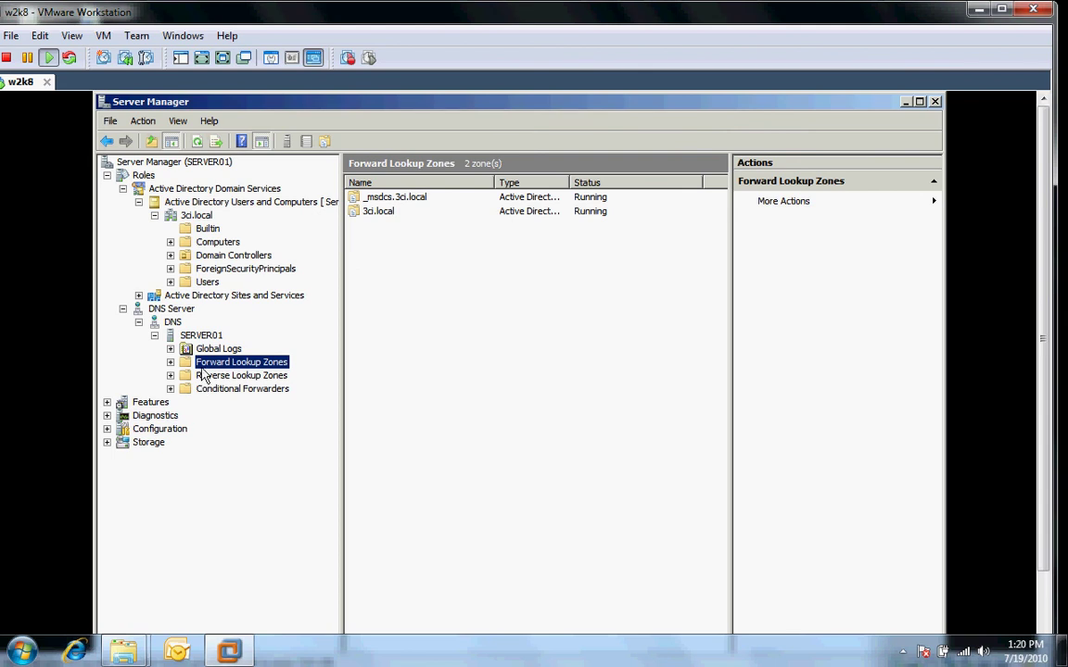
{"action": "left_click", "coordinate": [205, 376]}
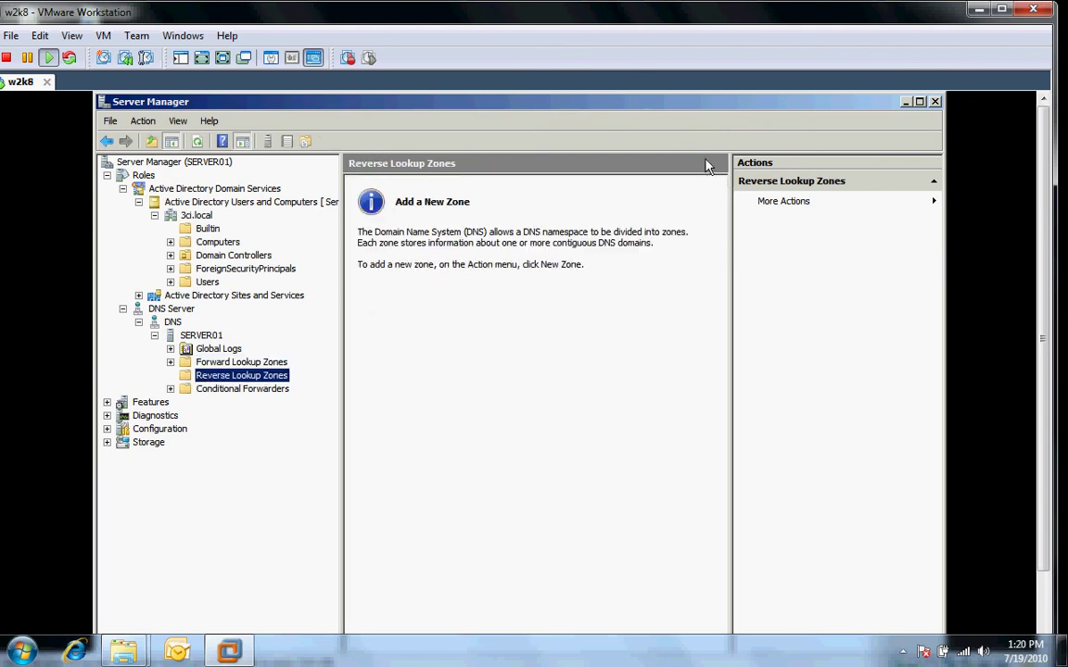
{"action": "left_click", "coordinate": [935, 101]}
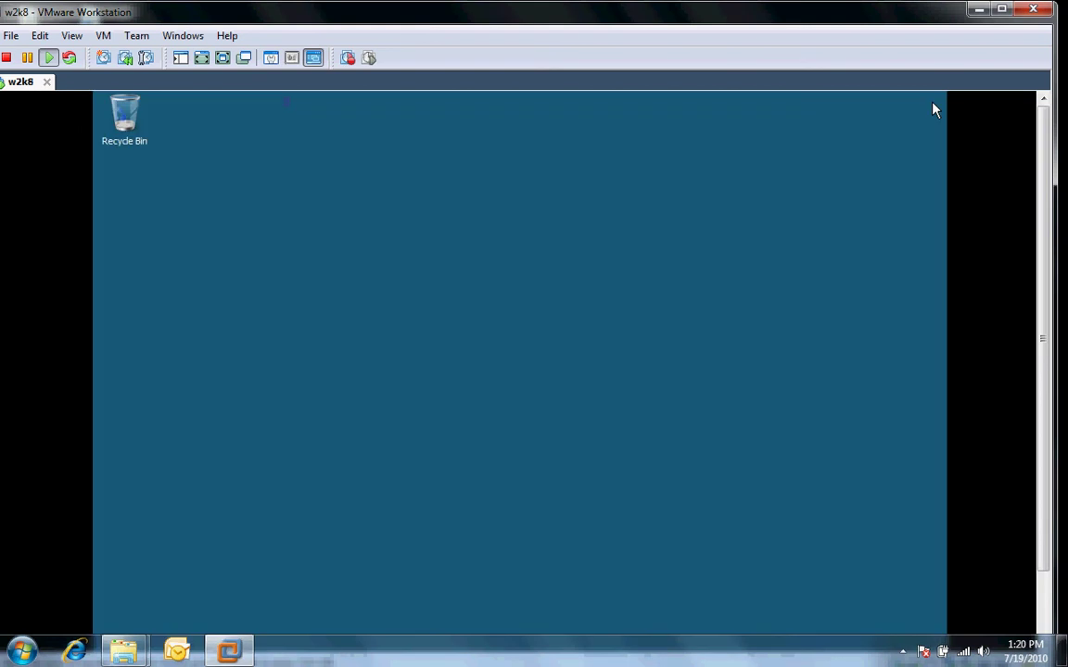